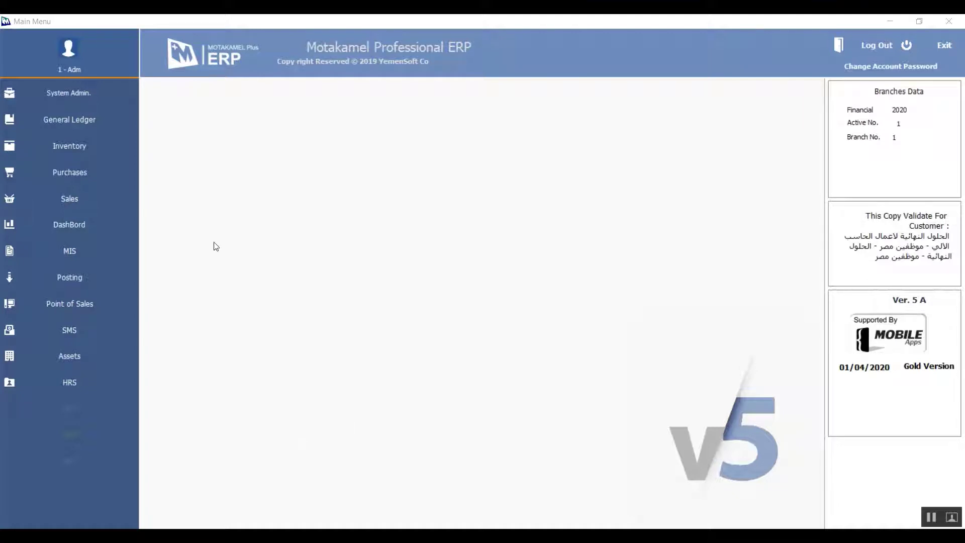
# Open the Periods Stoping form from the System Admin closing functions and put it into modify mode
pyautogui.click(72, 93)
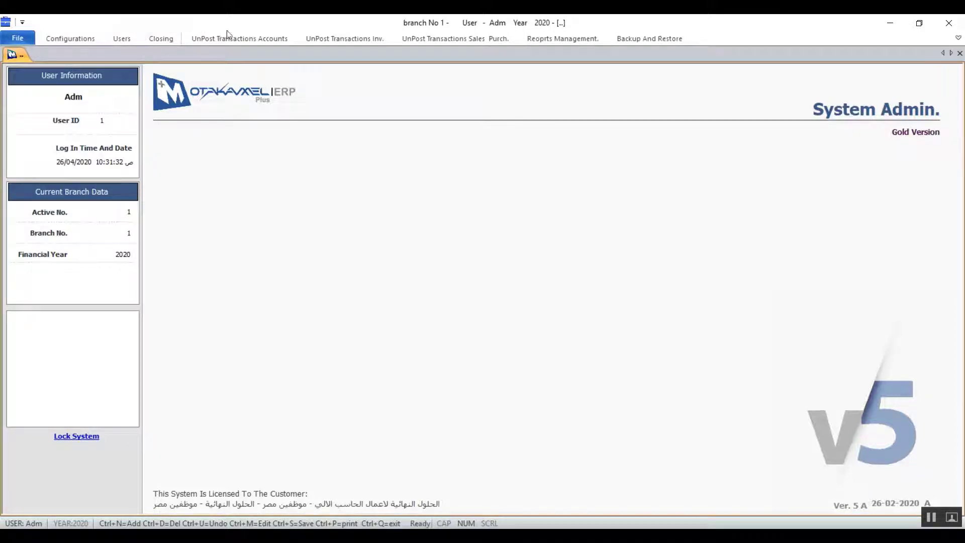
pyautogui.click(156, 40)
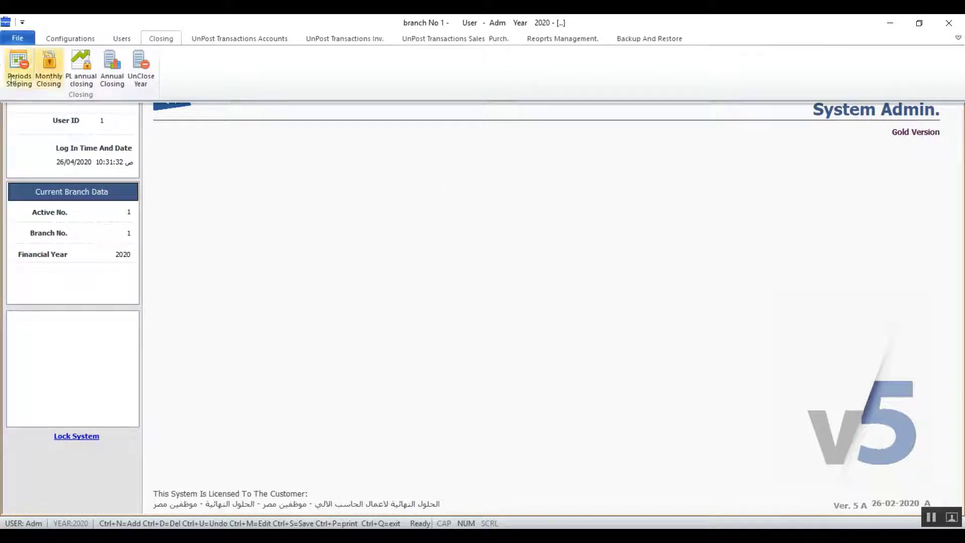
pyautogui.click(24, 56)
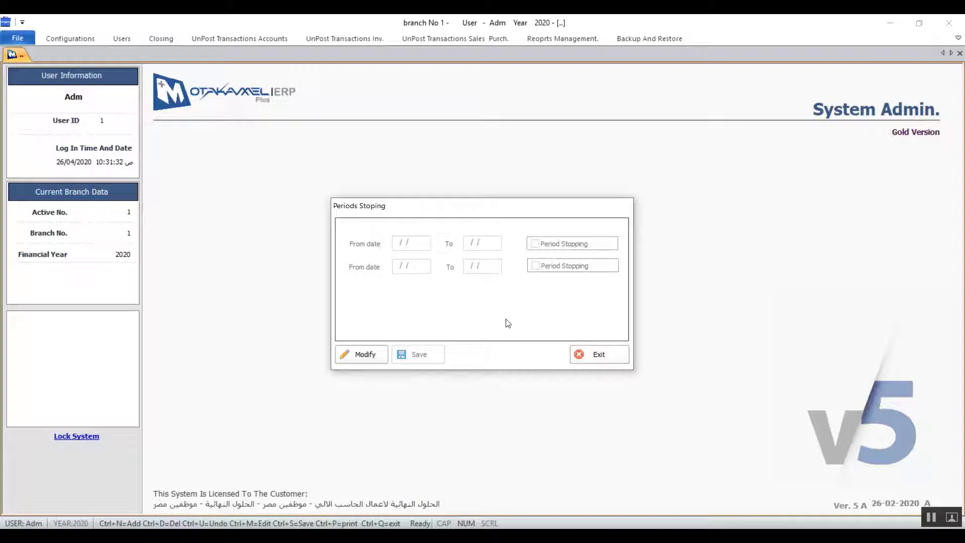
pyautogui.click(367, 348)
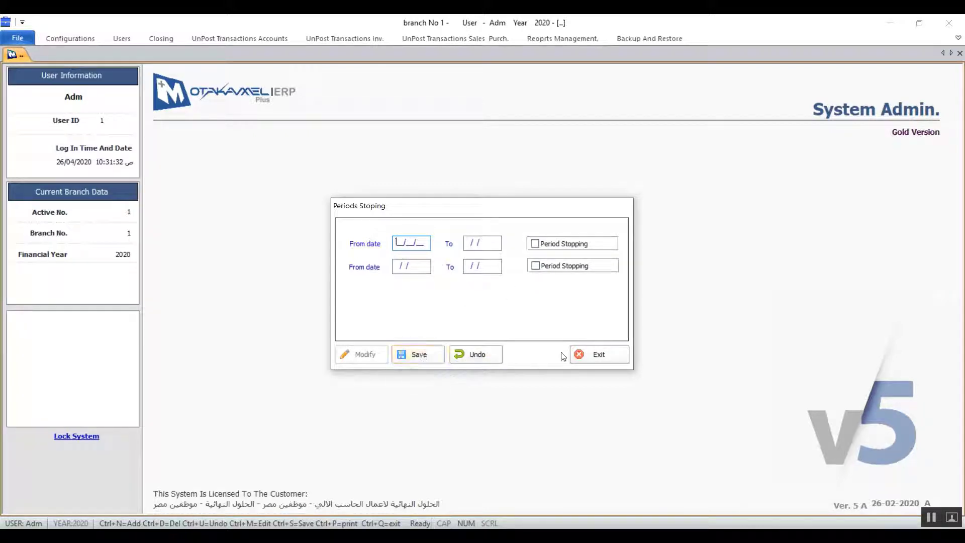
# Try to save the blank stopping periods, and exit the Periods Stoping form without saving
pyautogui.click(585, 357)
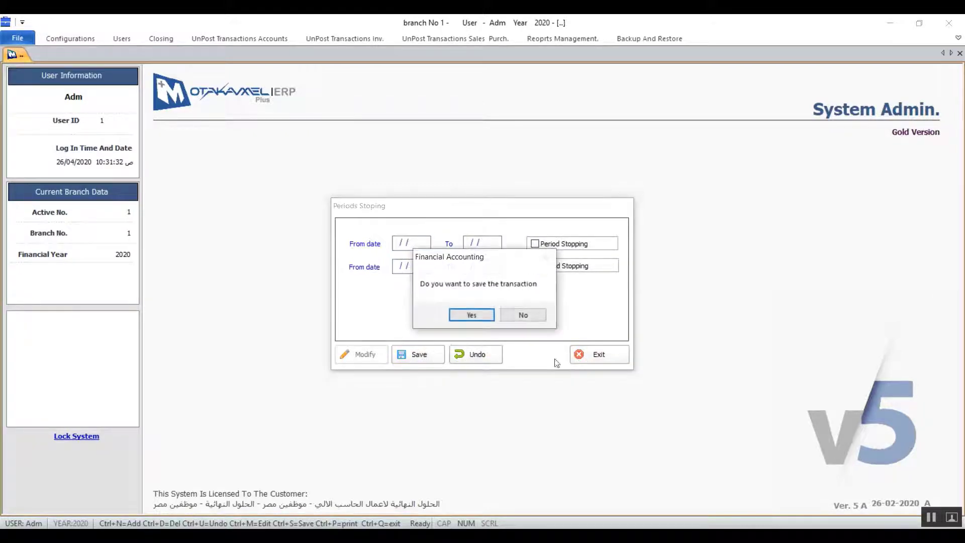
pyautogui.click(469, 315)
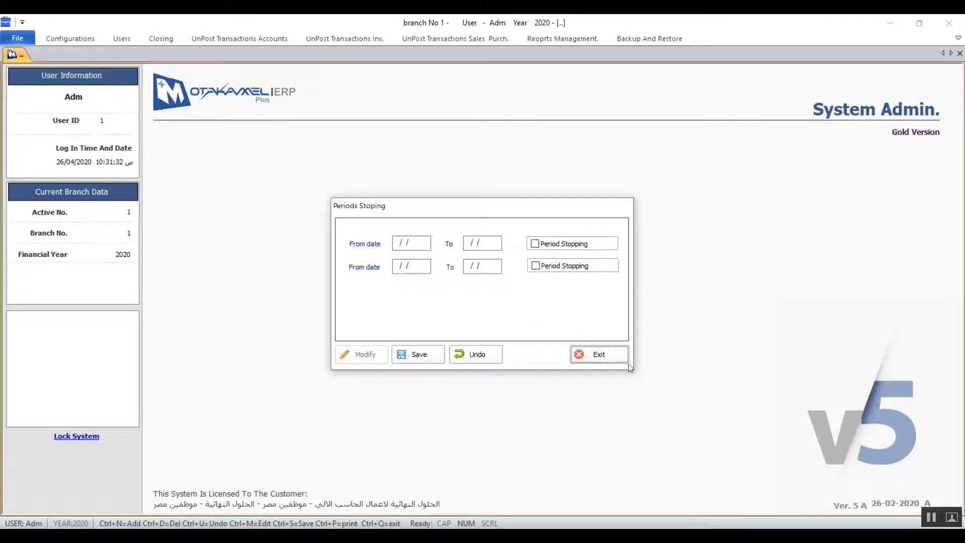
pyautogui.click(603, 358)
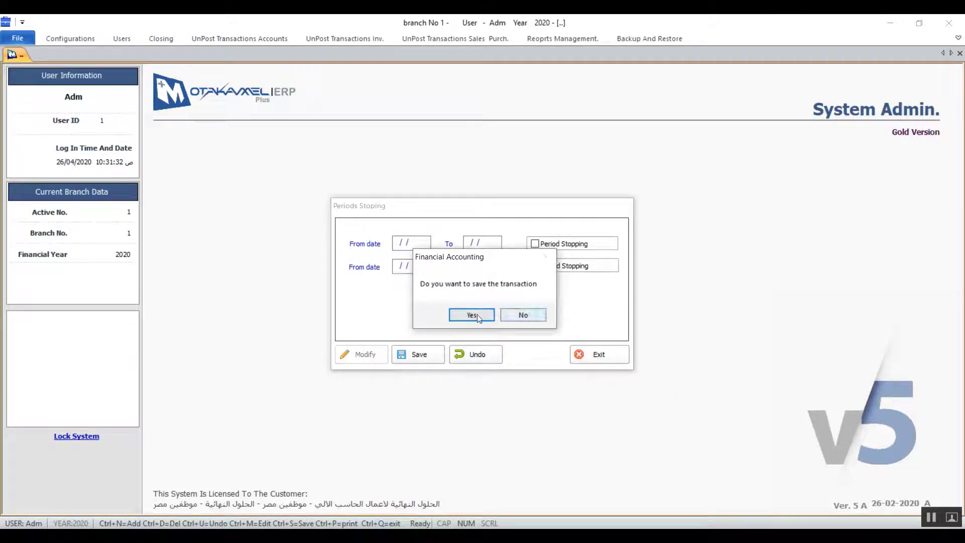
pyautogui.click(513, 317)
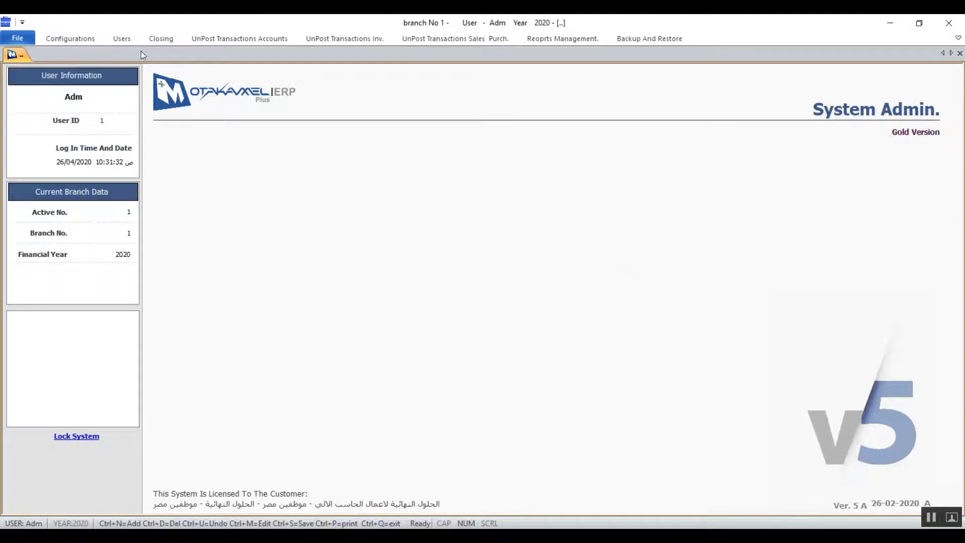
# Open Monthly Closing and examine its foreign currency accounts, monthly exchange rates and pending requests
pyautogui.click(152, 39)
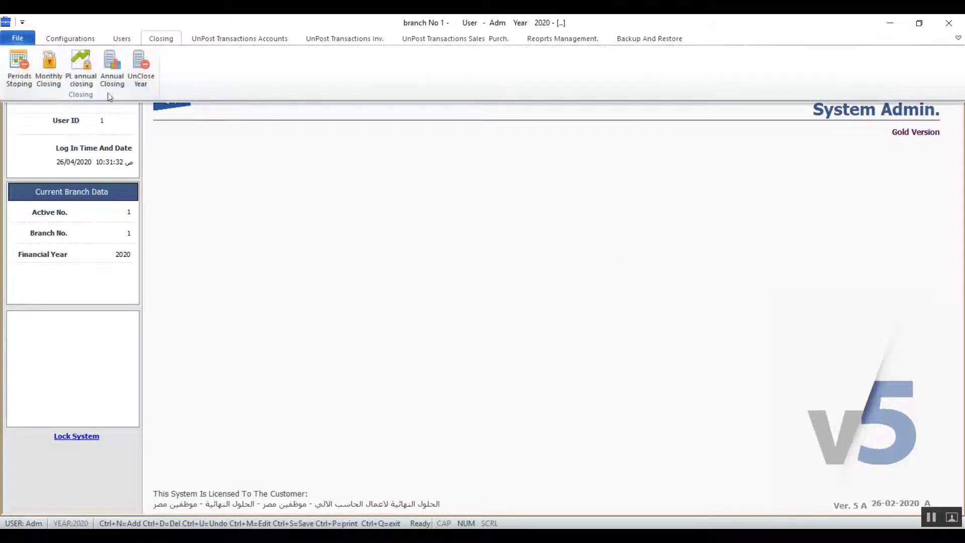
pyautogui.click(57, 86)
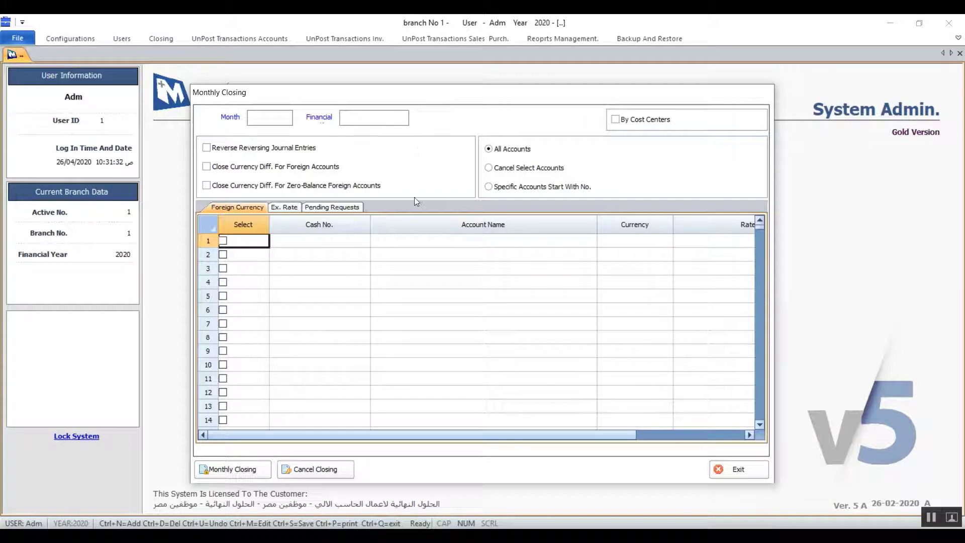
pyautogui.click(310, 210)
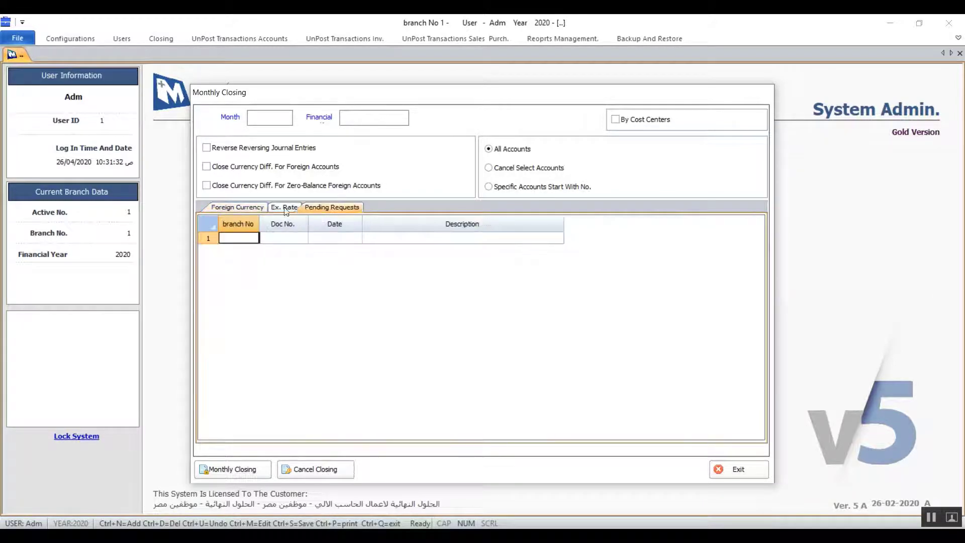
pyautogui.click(230, 208)
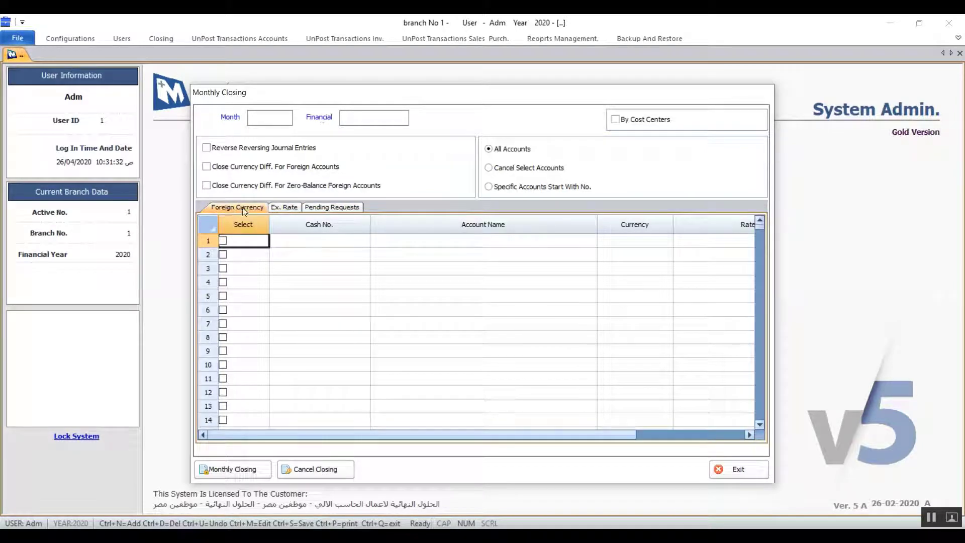
pyautogui.click(290, 210)
pyautogui.click(230, 209)
pyautogui.click(288, 209)
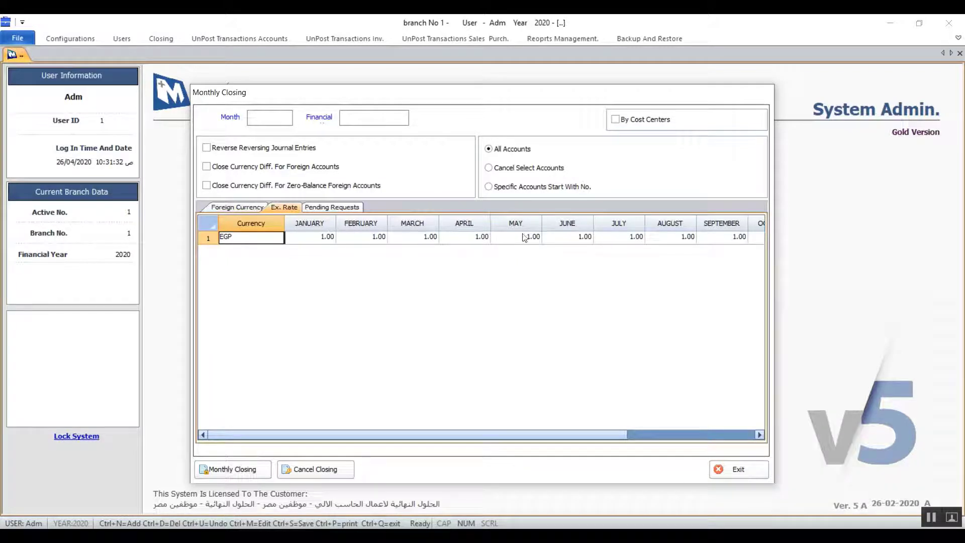
pyautogui.click(329, 208)
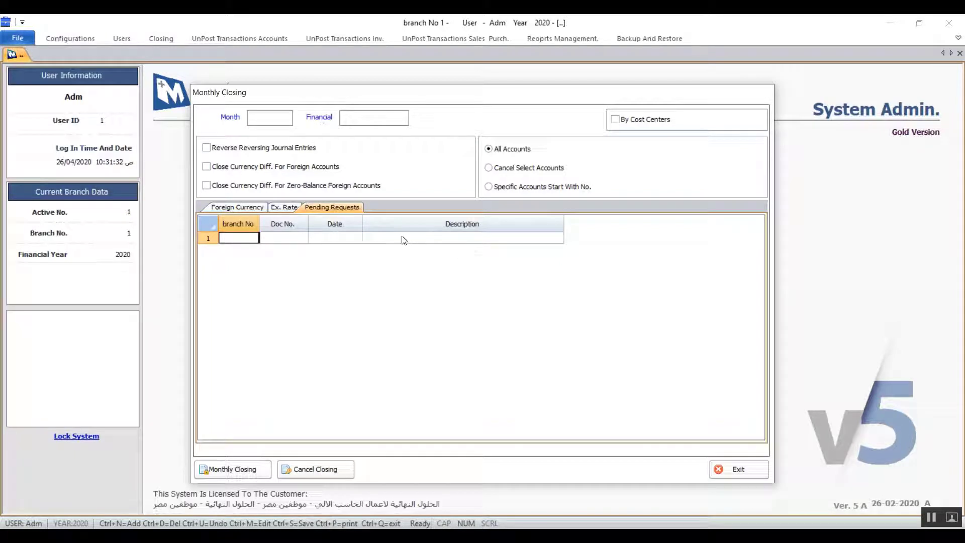
pyautogui.click(247, 208)
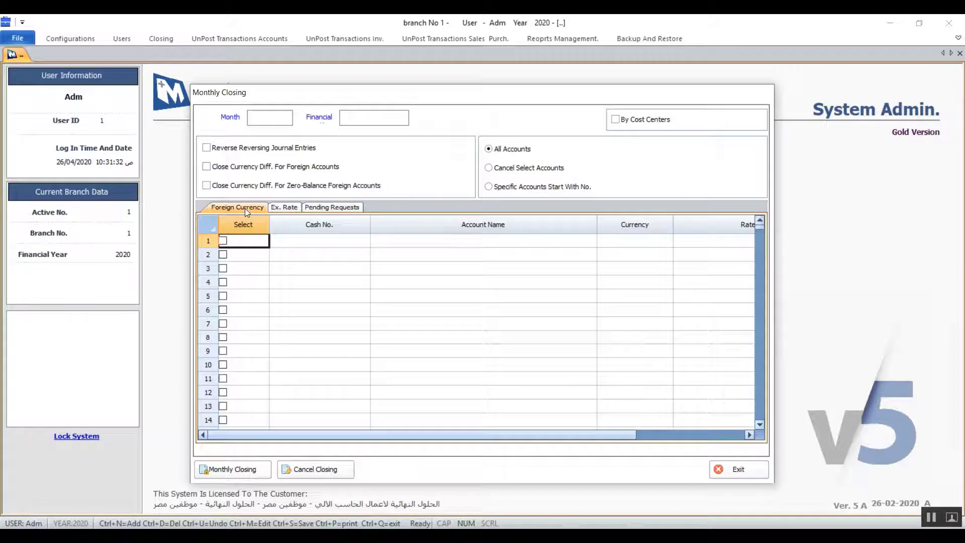
# Set the monthly closing period to month 12 of financial year 2020
pyautogui.click(267, 120)
pyautogui.write('1')
pyautogui.click(395, 120)
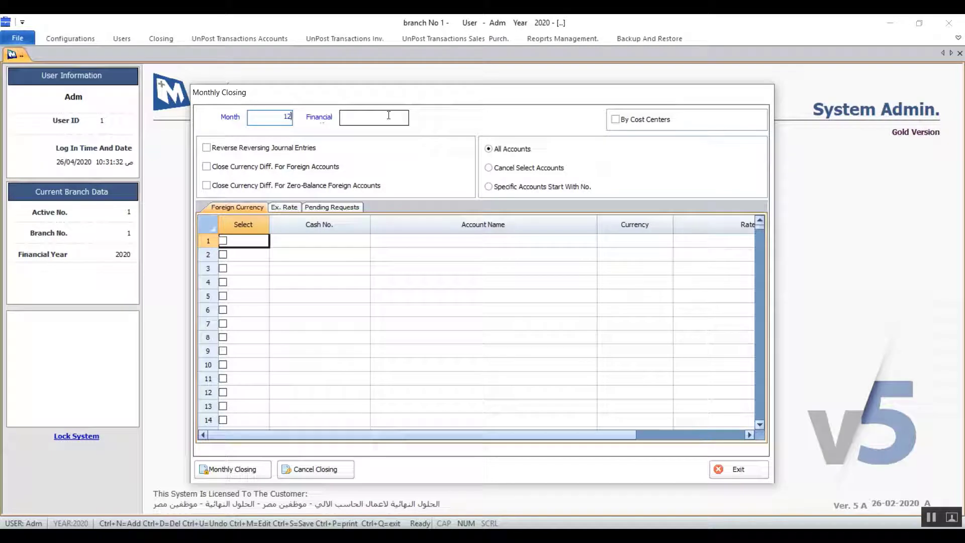
pyautogui.click(360, 118)
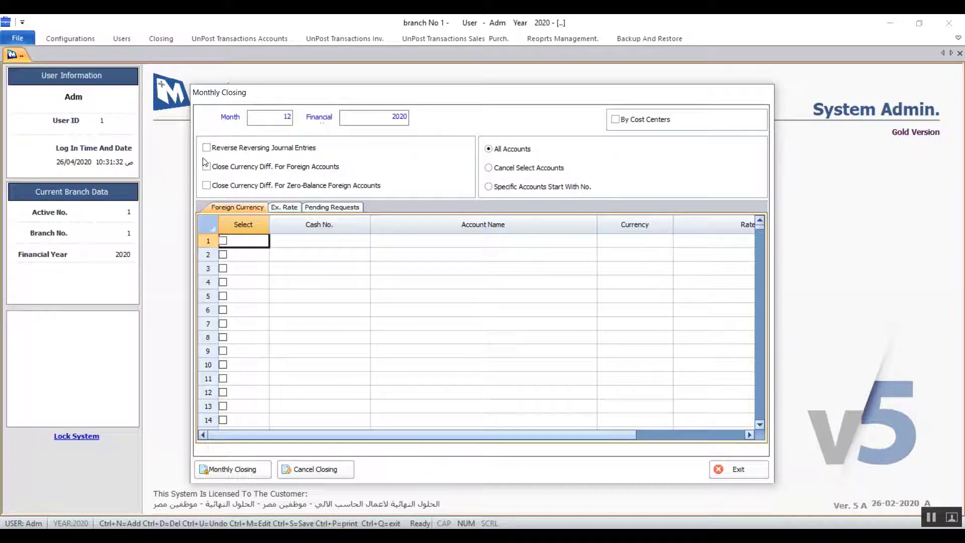
# Try the Reverse Reversing Journal Entries option, and enable Close Currency Diff. For Foreign Accounts
pyautogui.click(217, 153)
pyautogui.click(207, 147)
pyautogui.click(222, 168)
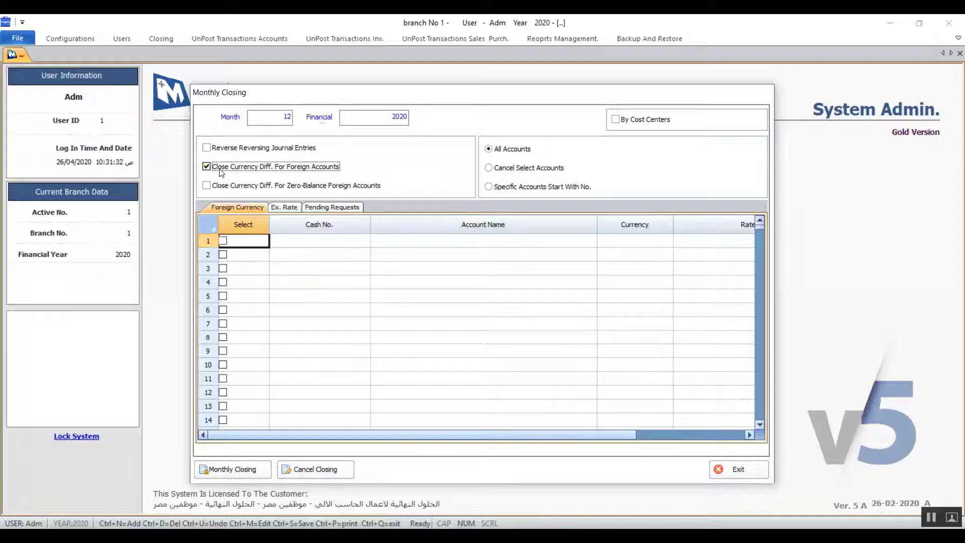
pyautogui.click(219, 169)
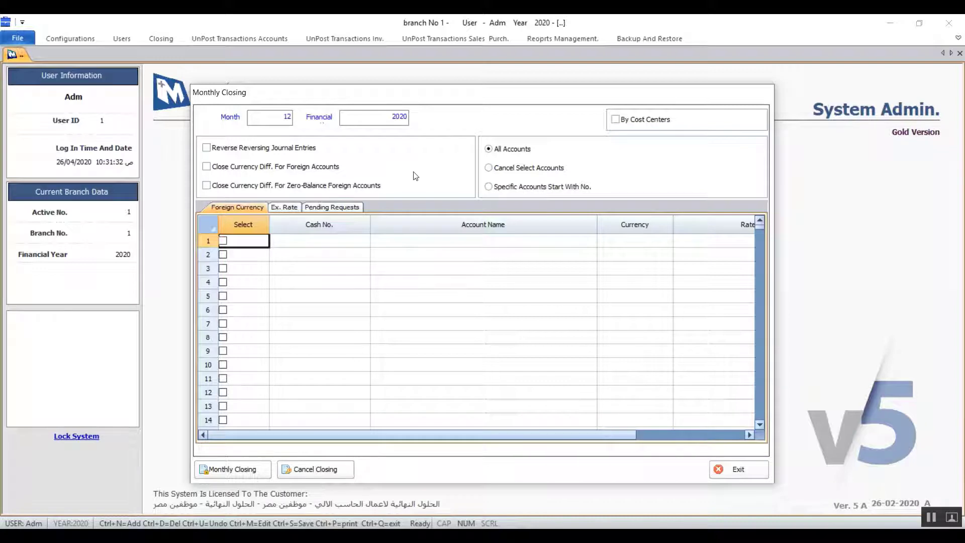
pyautogui.click(334, 168)
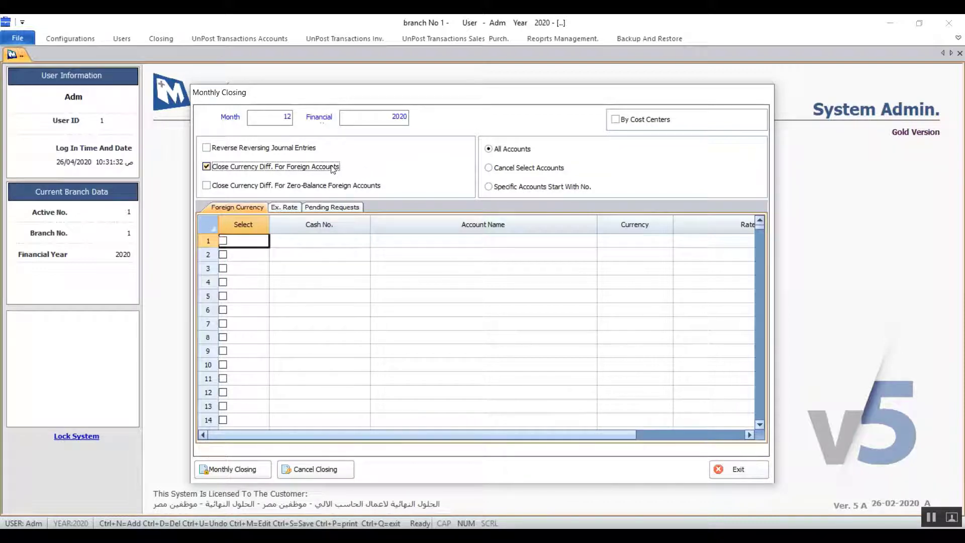
# Try the Specific Accounts Start With No. and Cancel Select Accounts scopes, and set the scope to All Accounts
pyautogui.click(505, 189)
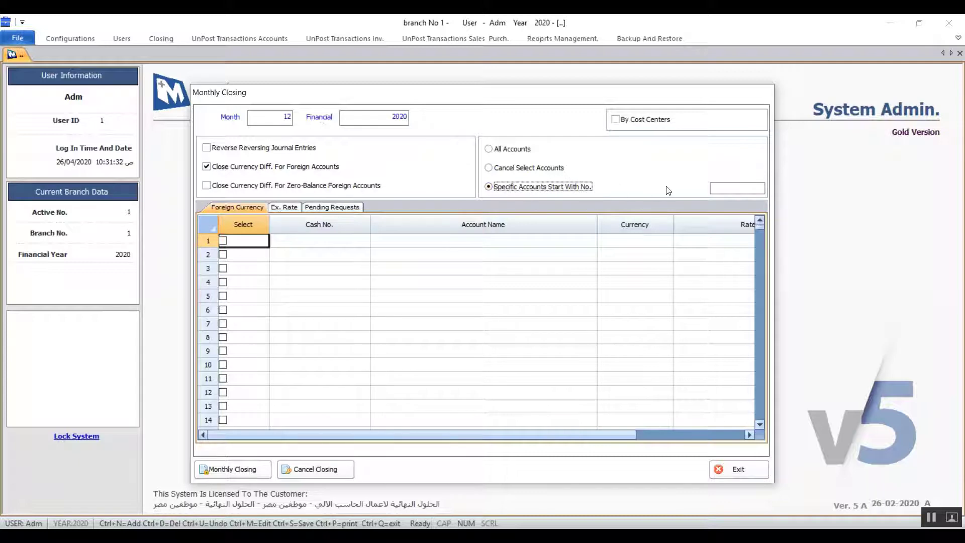
pyautogui.click(729, 186)
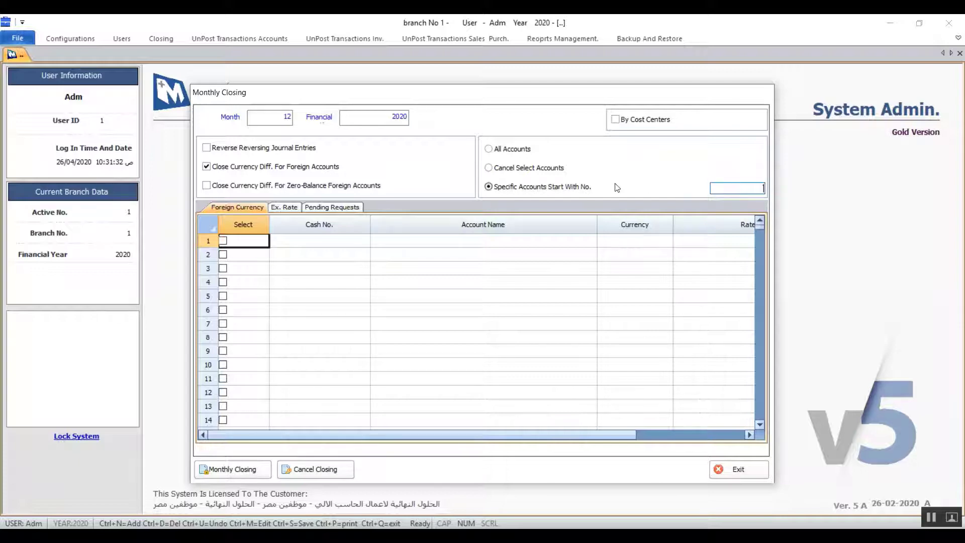
pyautogui.click(512, 169)
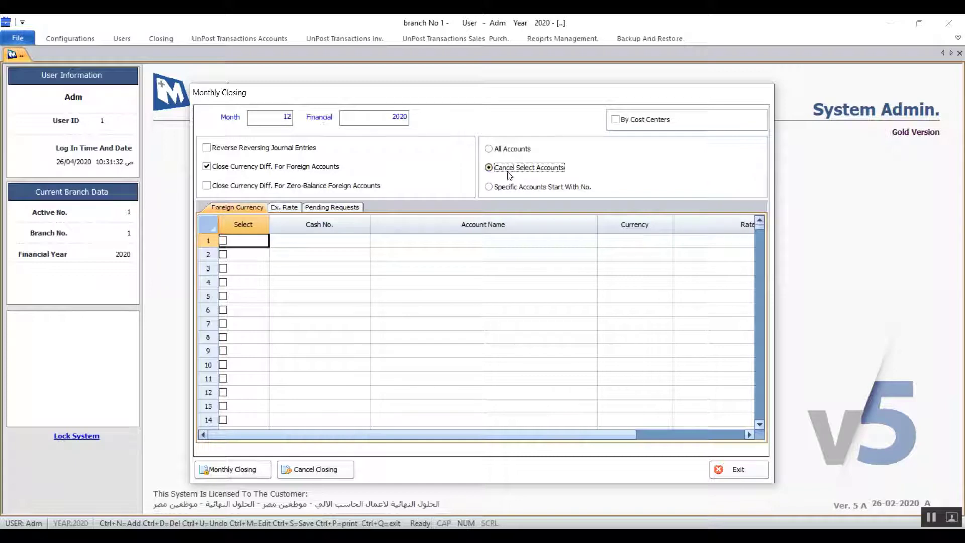
pyautogui.click(510, 149)
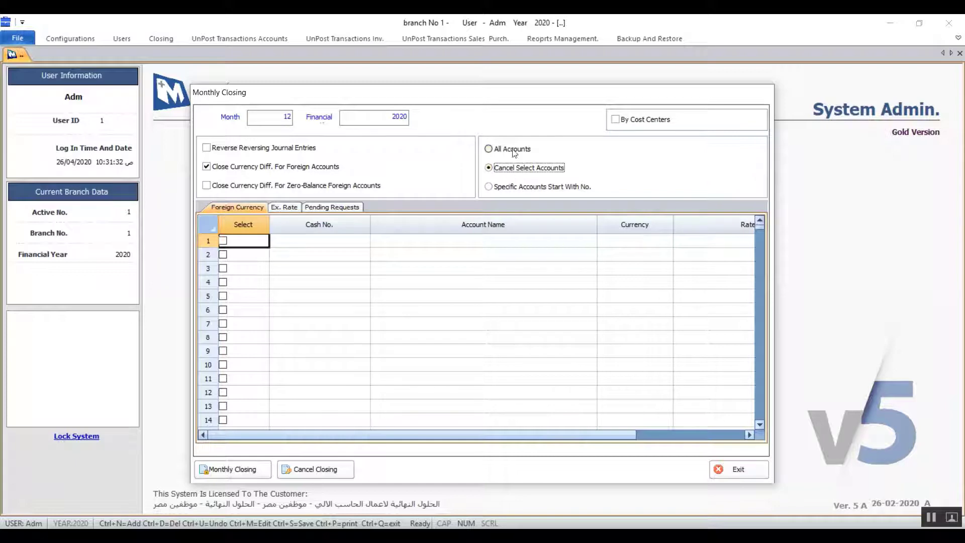
# Switch the currency difference closing from all foreign accounts to zero-balance foreign accounts only
pyautogui.click(233, 186)
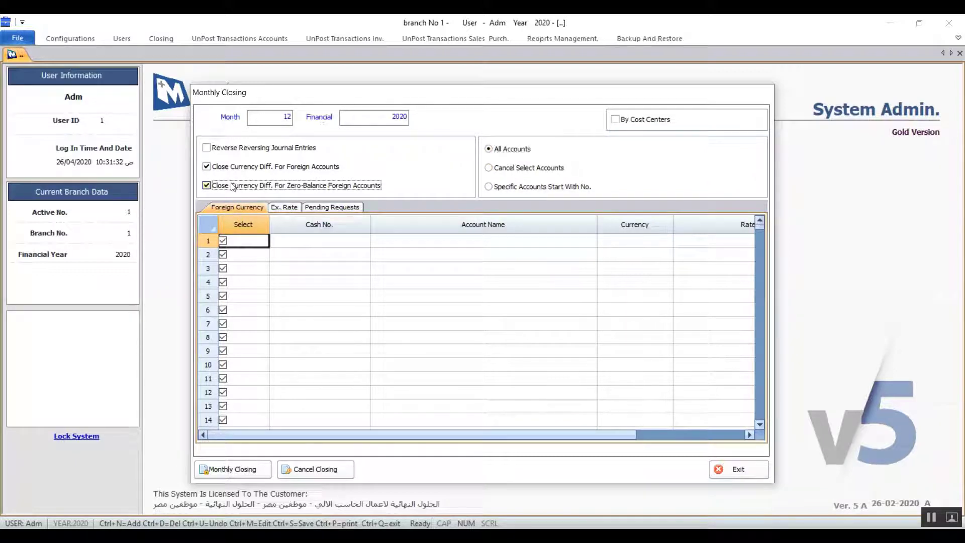
pyautogui.click(269, 167)
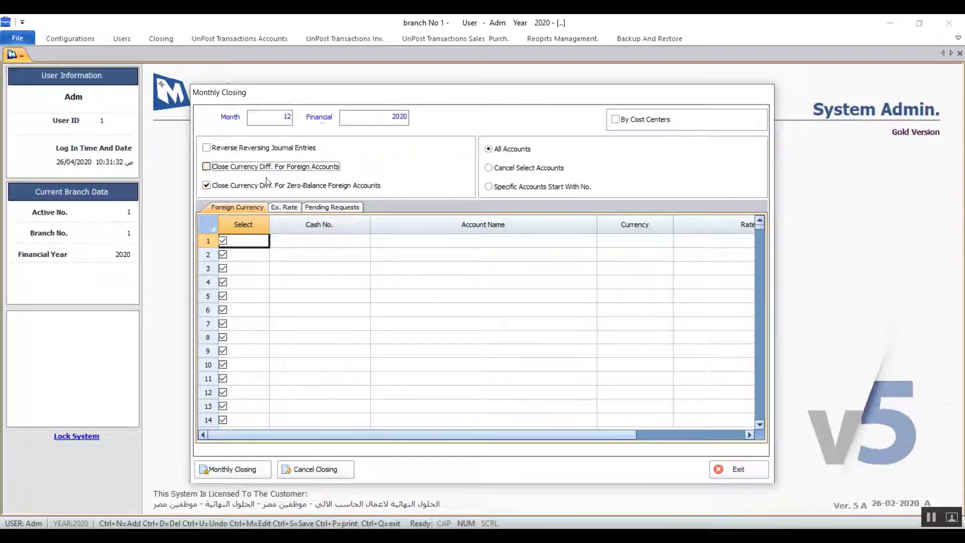
pyautogui.click(322, 189)
pyautogui.click(290, 190)
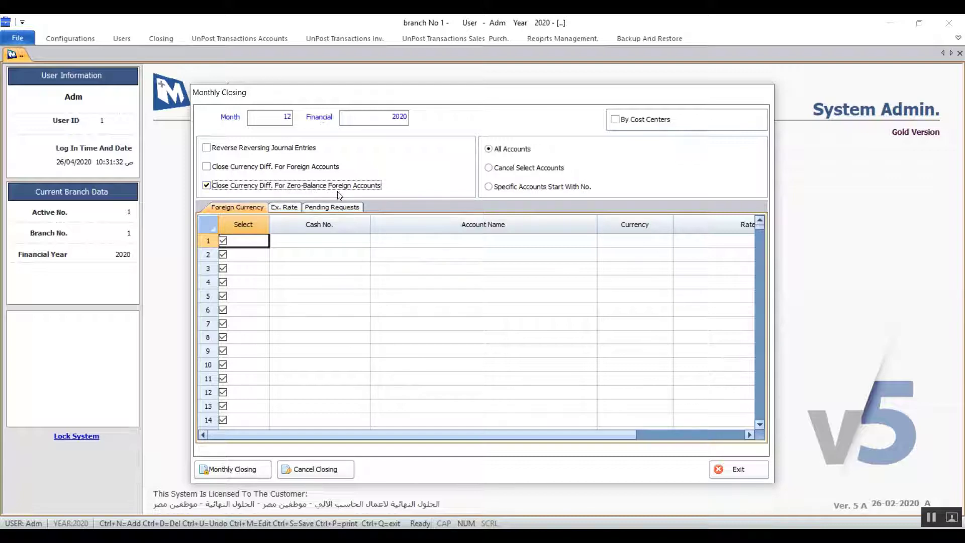
# Clear the account selection and the zero-balance currency difference option, and exit Monthly Closing without running it
pyautogui.click(520, 169)
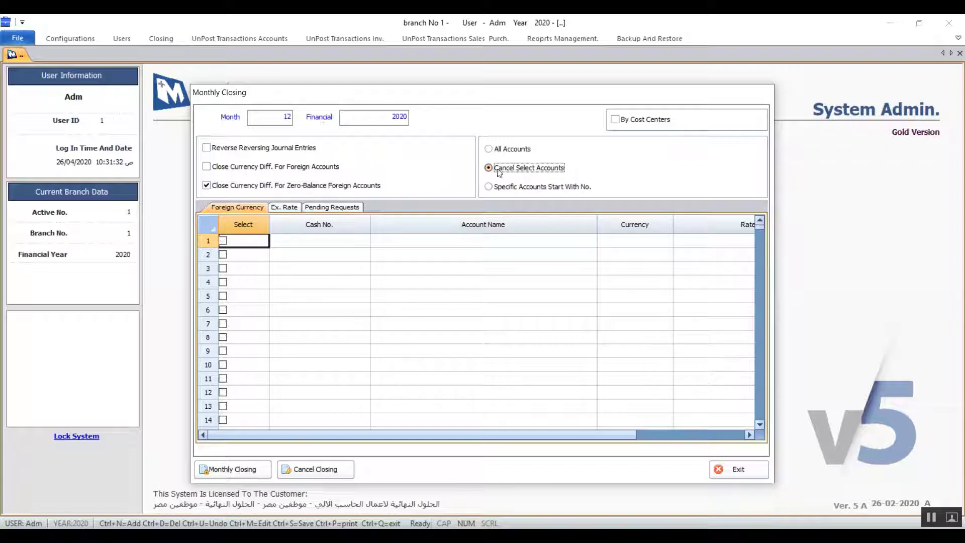
pyautogui.click(311, 188)
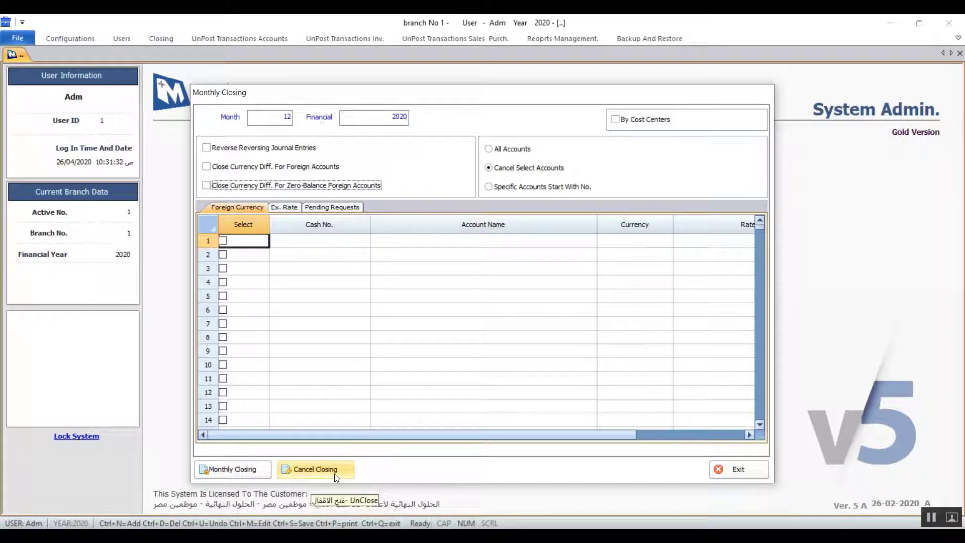
pyautogui.click(723, 474)
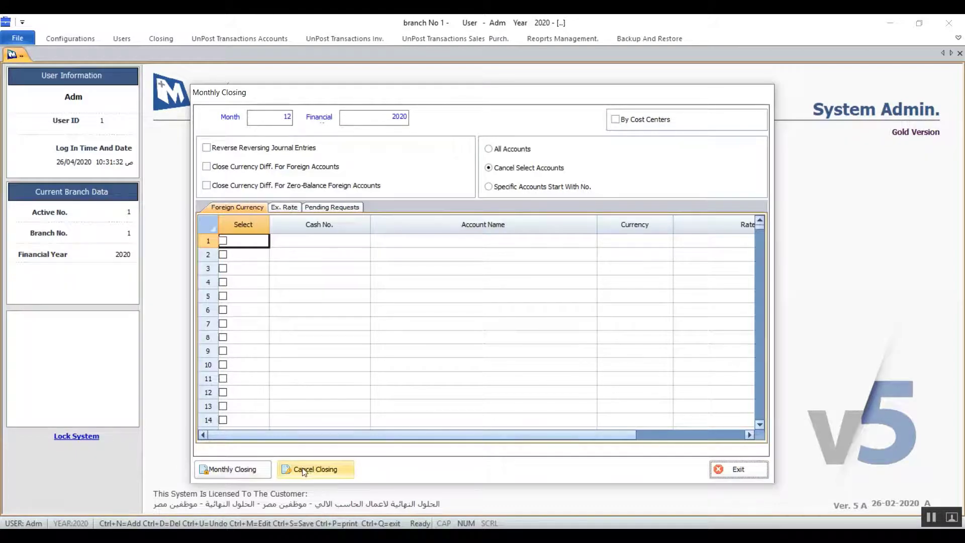
pyautogui.click(721, 472)
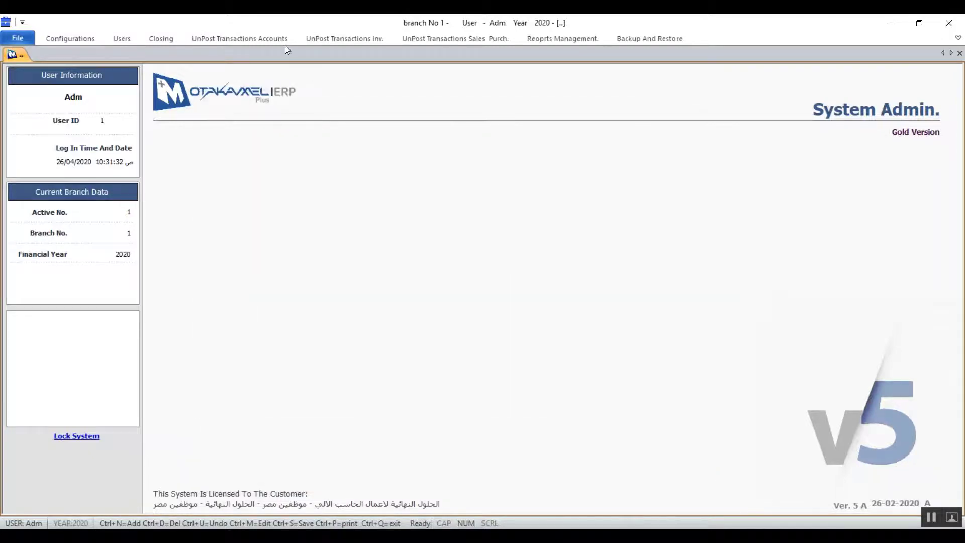
# Try to start the PL annual closing, and dismiss the resulting message
pyautogui.click(154, 39)
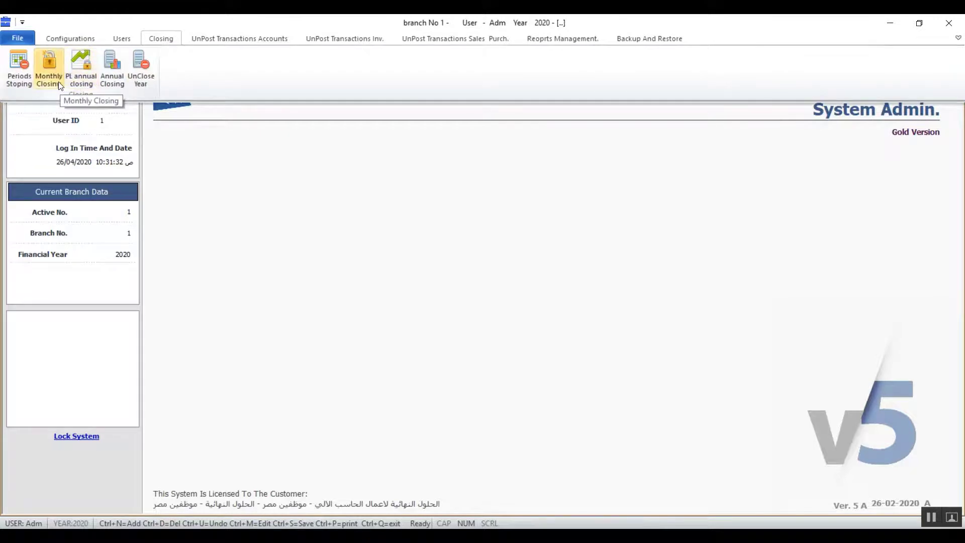
pyautogui.click(81, 86)
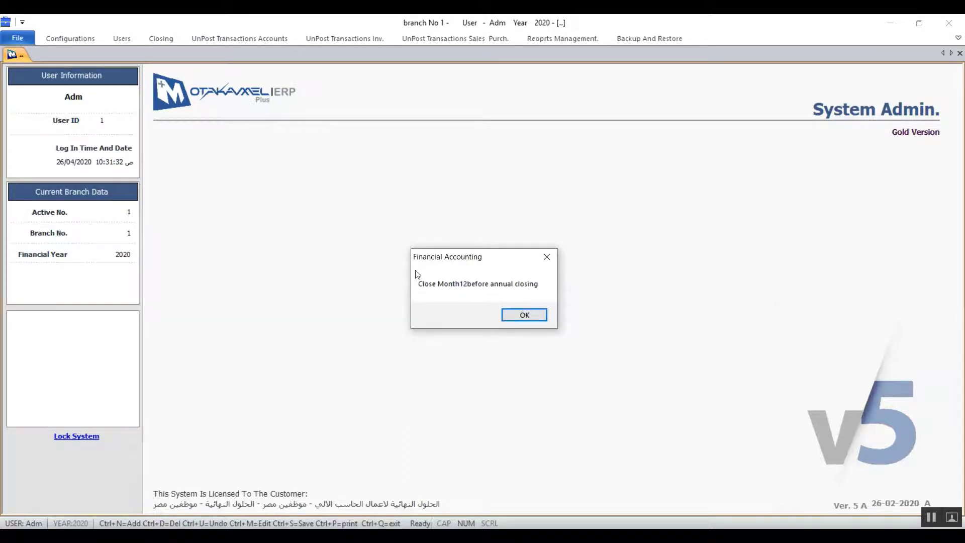
pyautogui.click(525, 316)
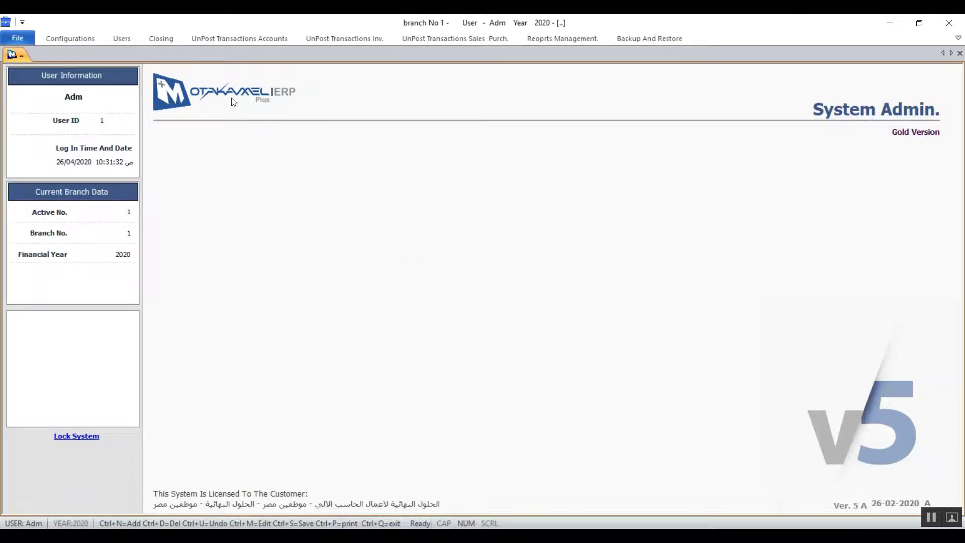
# Open Annual Closing and tick the Status of months 4 through 12 for financial year 2020
pyautogui.click(162, 38)
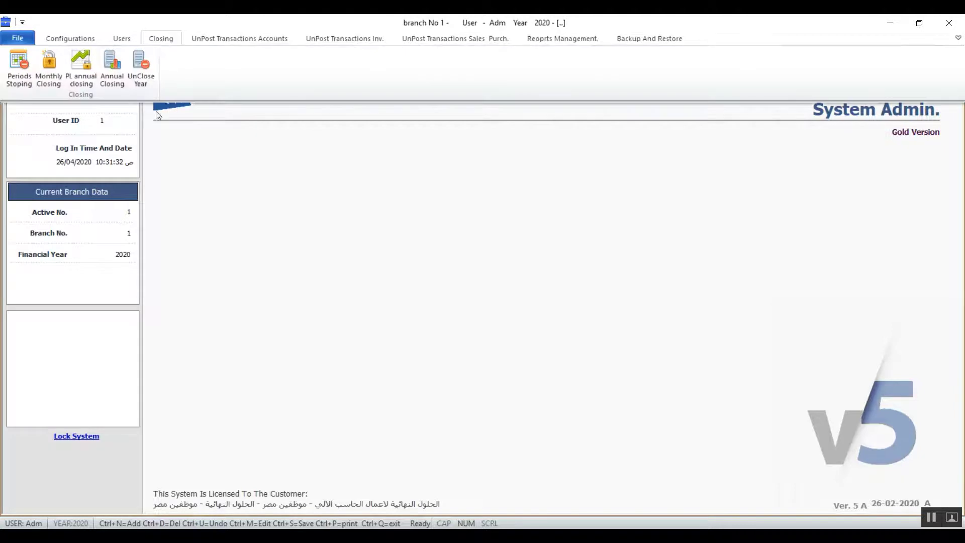
pyautogui.click(112, 70)
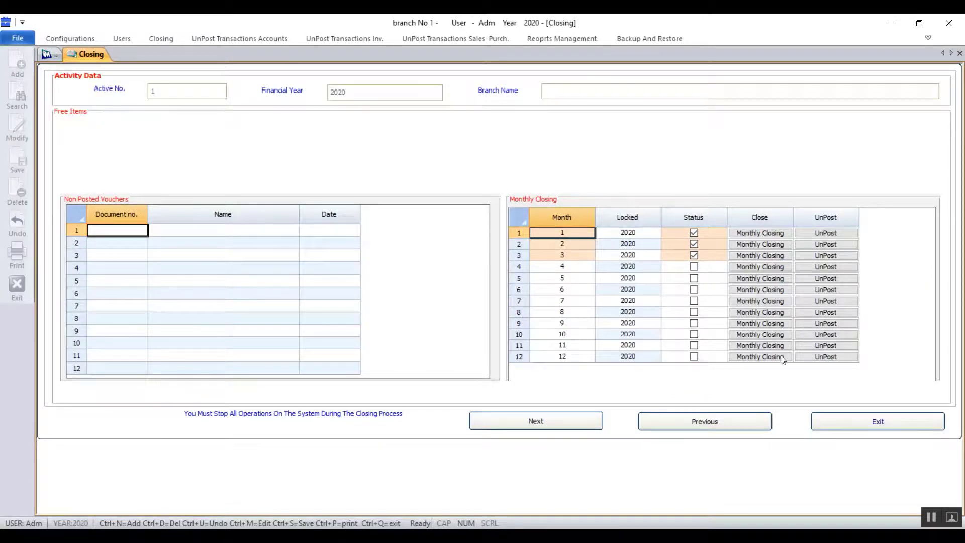
pyautogui.click(694, 269)
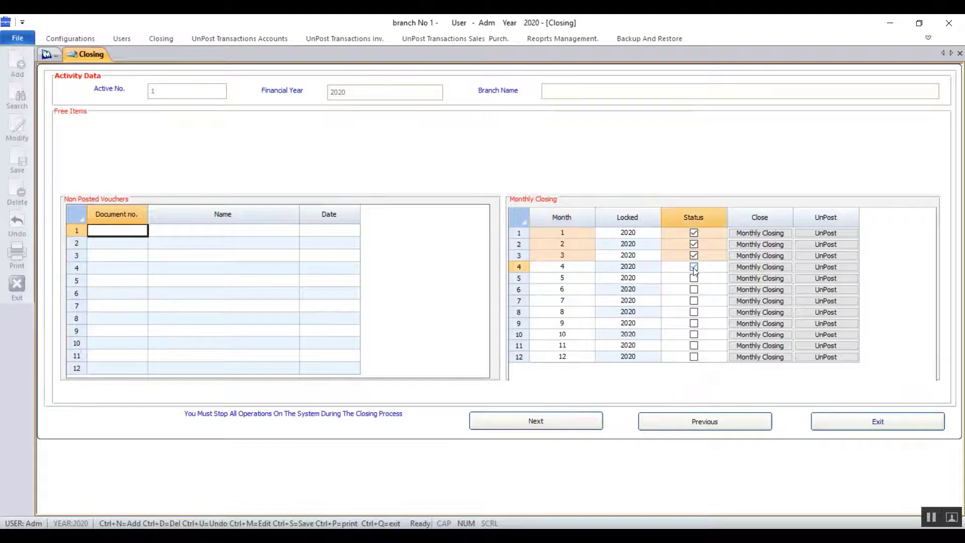
pyautogui.click(694, 280)
pyautogui.click(694, 290)
pyautogui.click(694, 301)
pyautogui.click(694, 312)
pyautogui.click(694, 323)
pyautogui.click(694, 334)
pyautogui.click(694, 345)
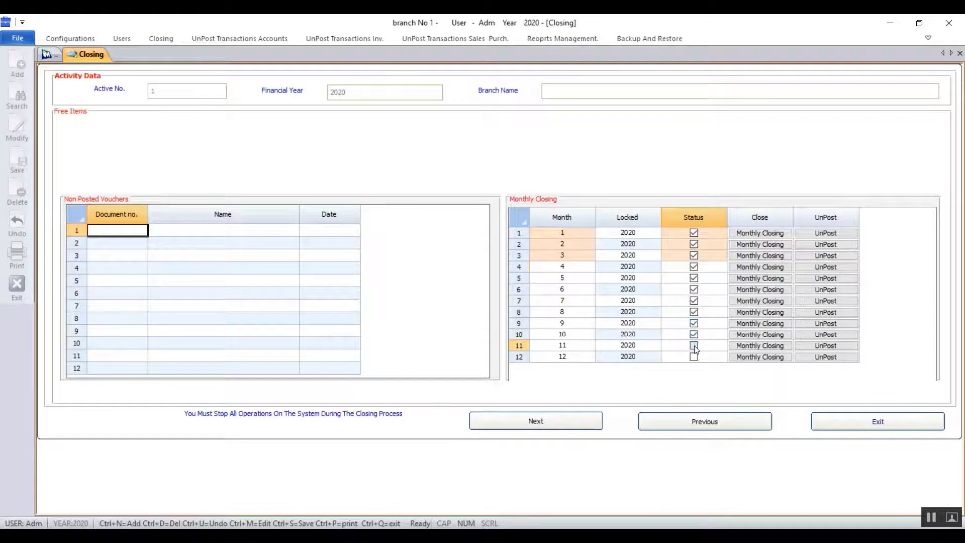
pyautogui.click(694, 356)
# Run the monthly closing for month 4 of 2020 with all accounts, and return to the annual closing list
pyautogui.click(758, 268)
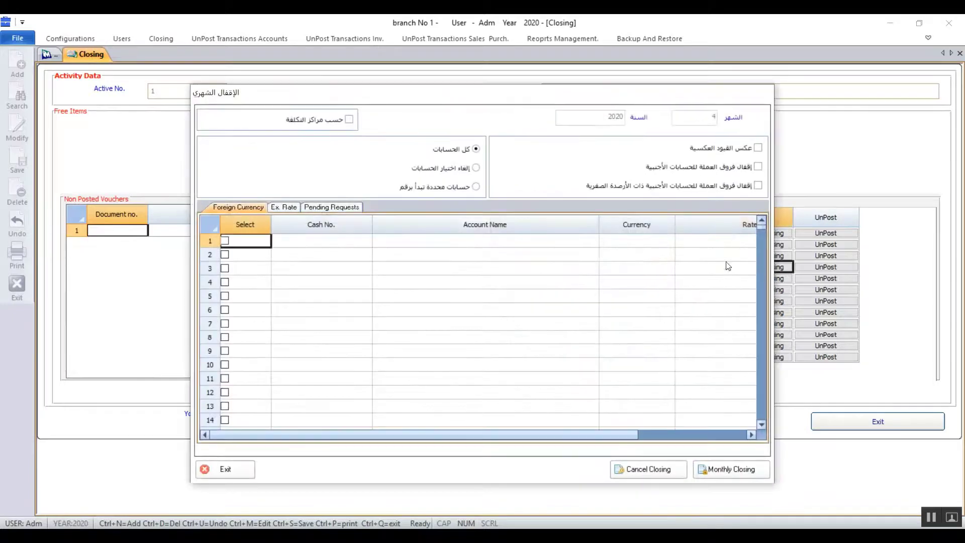
pyautogui.click(715, 468)
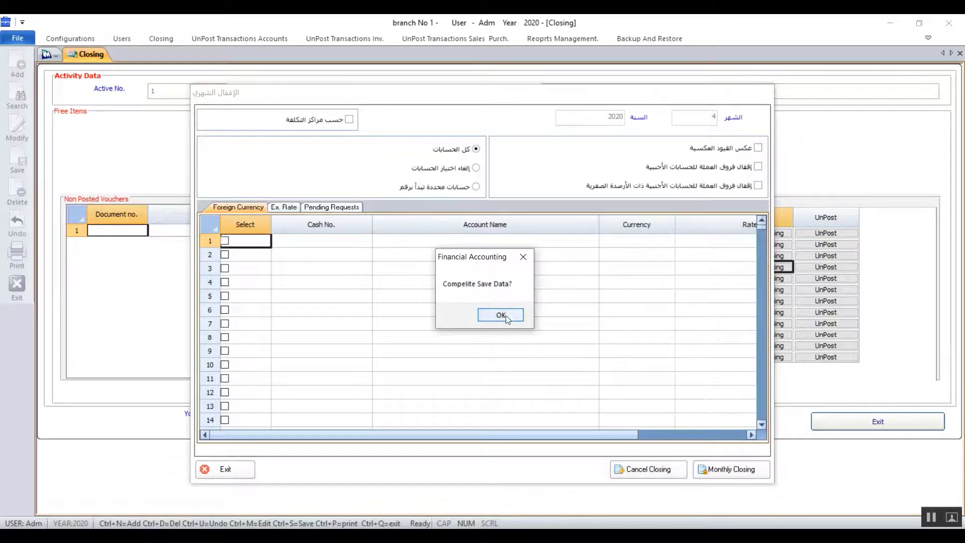
pyautogui.click(506, 317)
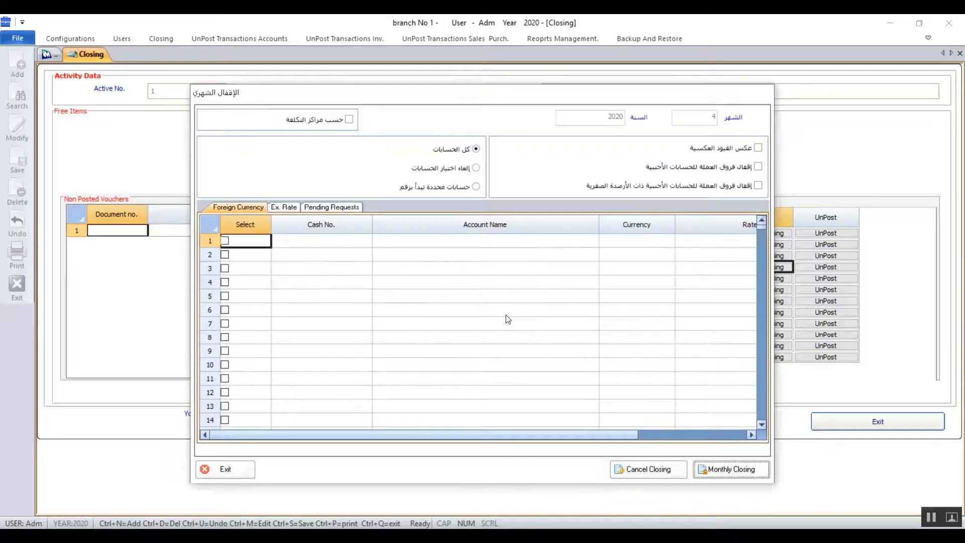
pyautogui.click(222, 473)
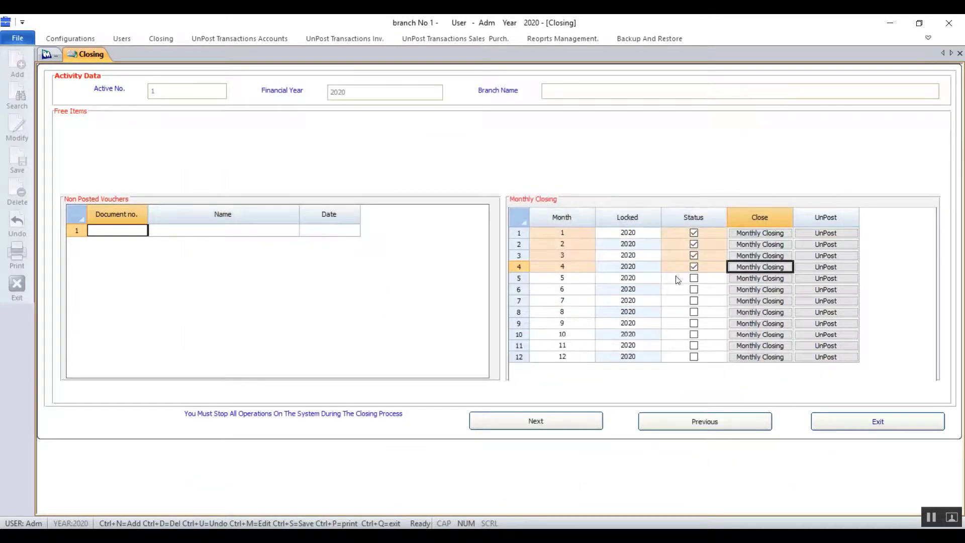
# Tick the Status of month 5 and run its monthly closing for all accounts
pyautogui.click(693, 280)
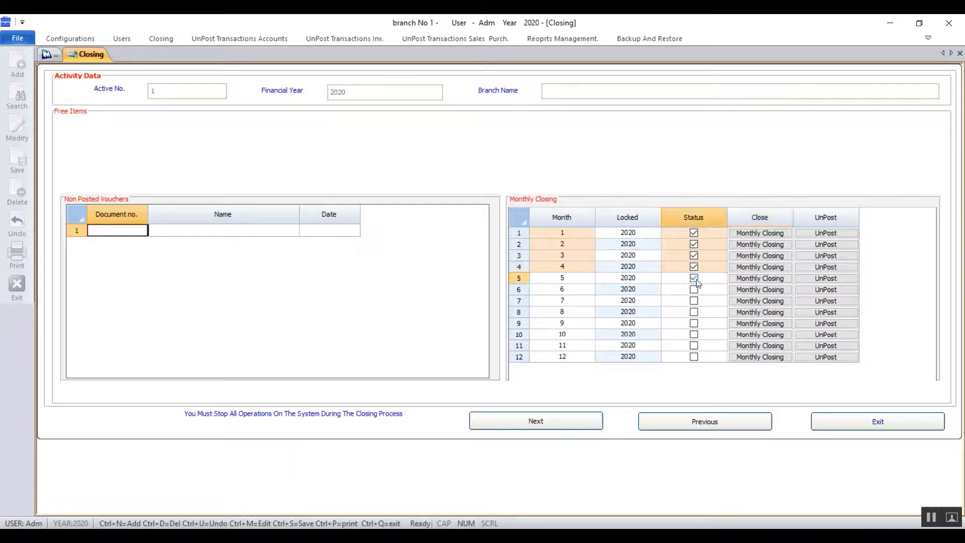
pyautogui.click(753, 279)
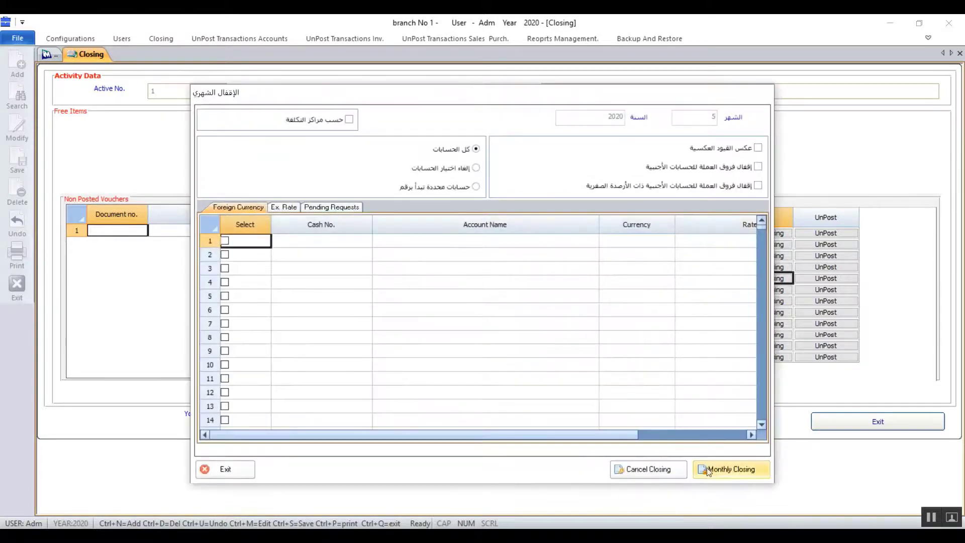
pyautogui.click(723, 468)
pyautogui.click(505, 317)
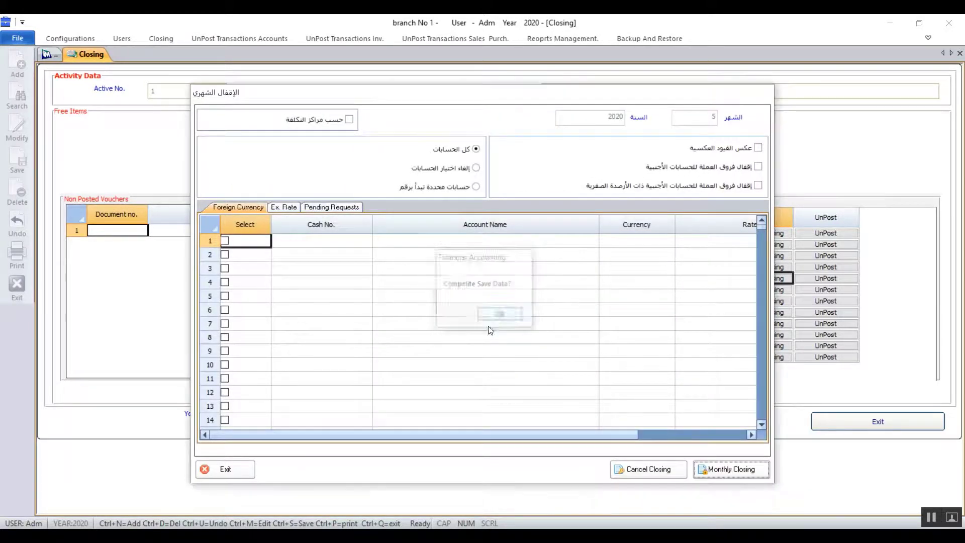
pyautogui.click(235, 470)
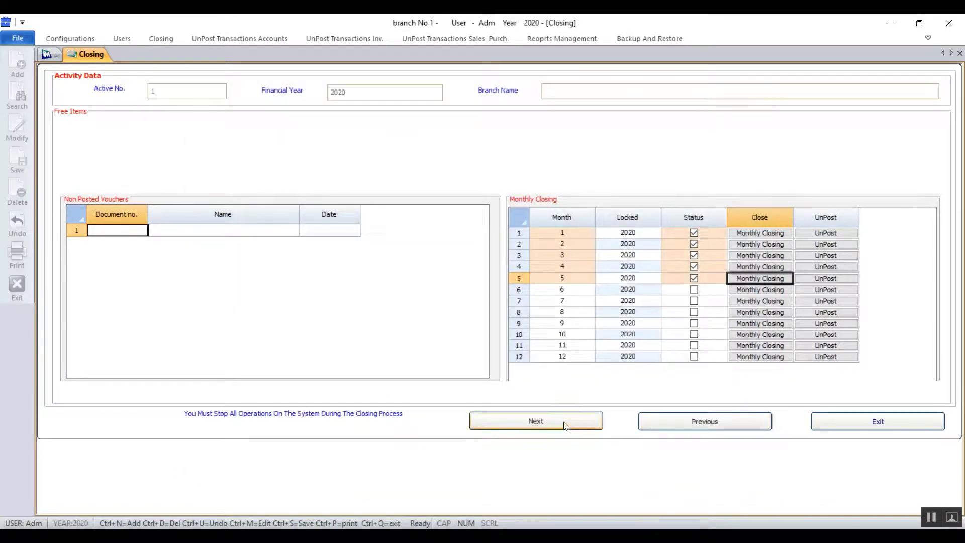
# Tick the Status of month 6 and run its monthly closing for all accounts
pyautogui.click(694, 290)
pyautogui.click(735, 290)
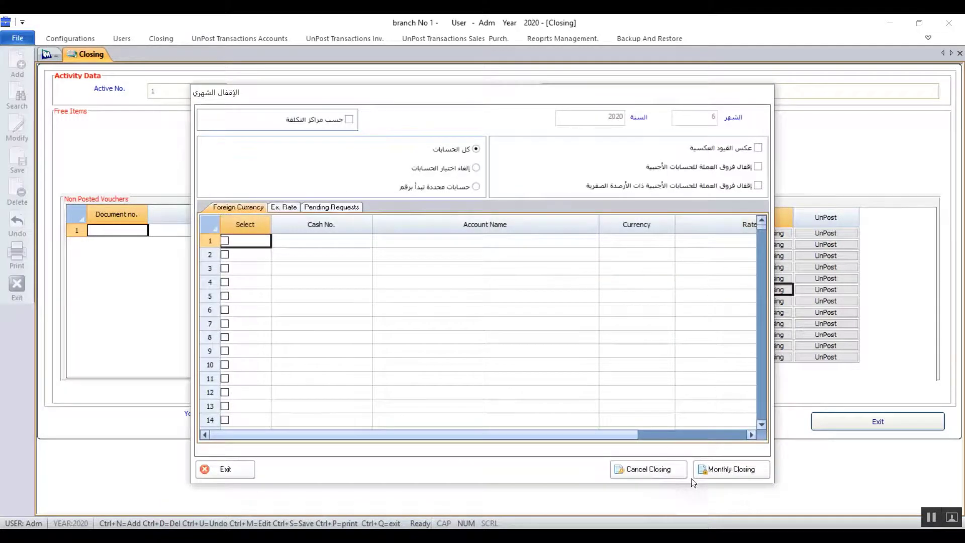
pyautogui.click(713, 467)
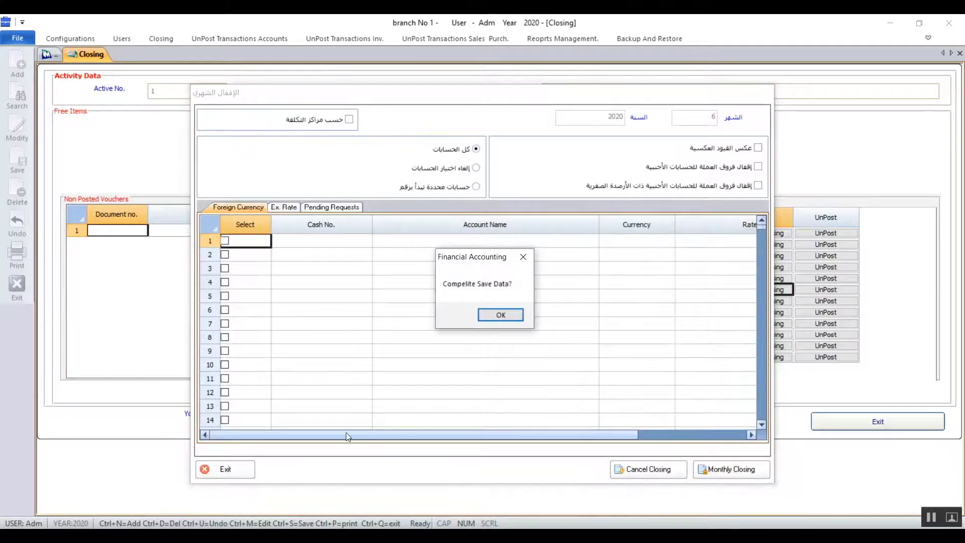
pyautogui.click(500, 315)
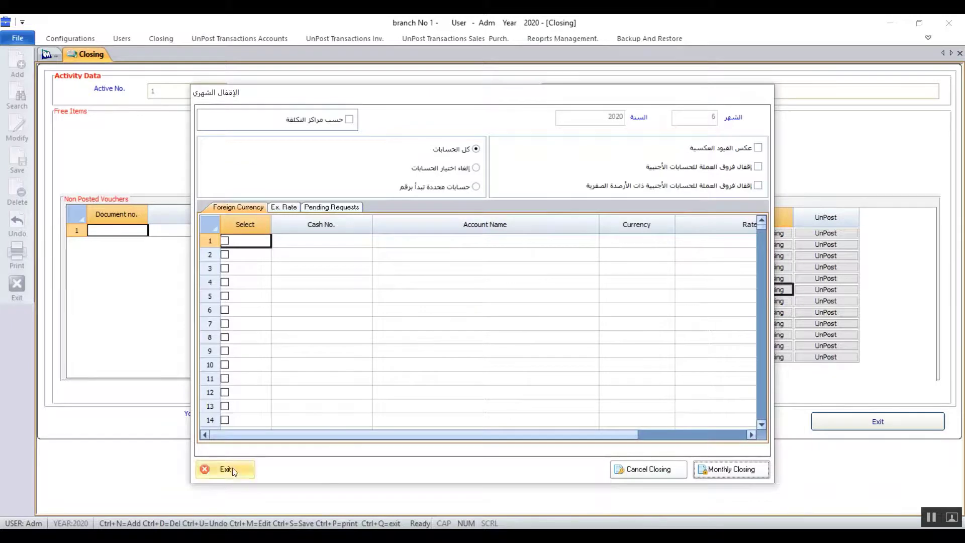
pyautogui.click(231, 469)
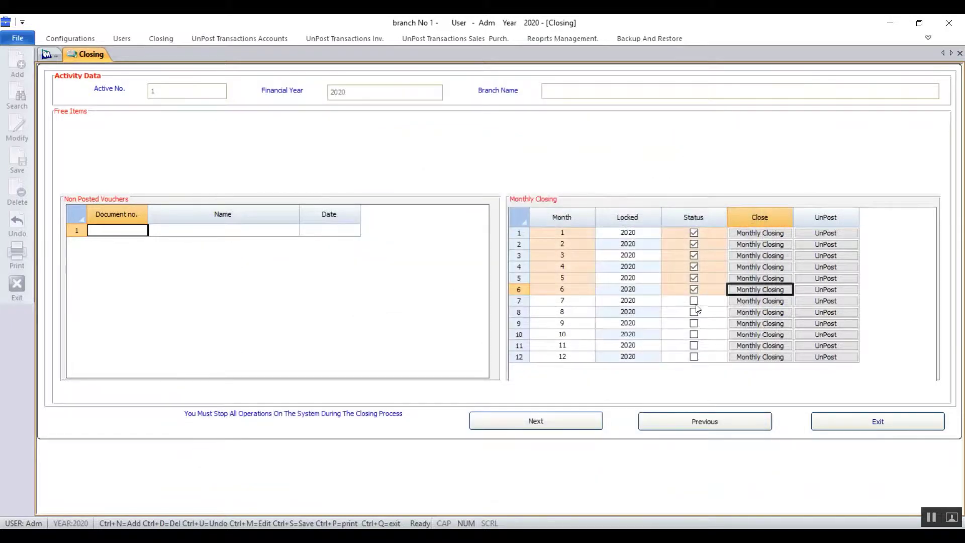
# Run the monthly closing for month 7 with all accounts, and return to the annual closing list
pyautogui.click(753, 300)
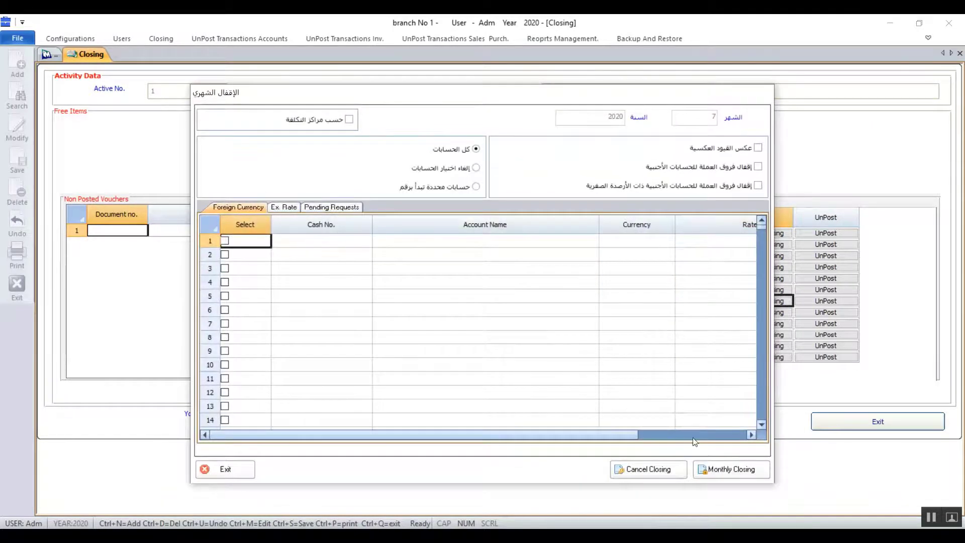
pyautogui.click(733, 477)
pyautogui.press('Return')
pyautogui.click(229, 476)
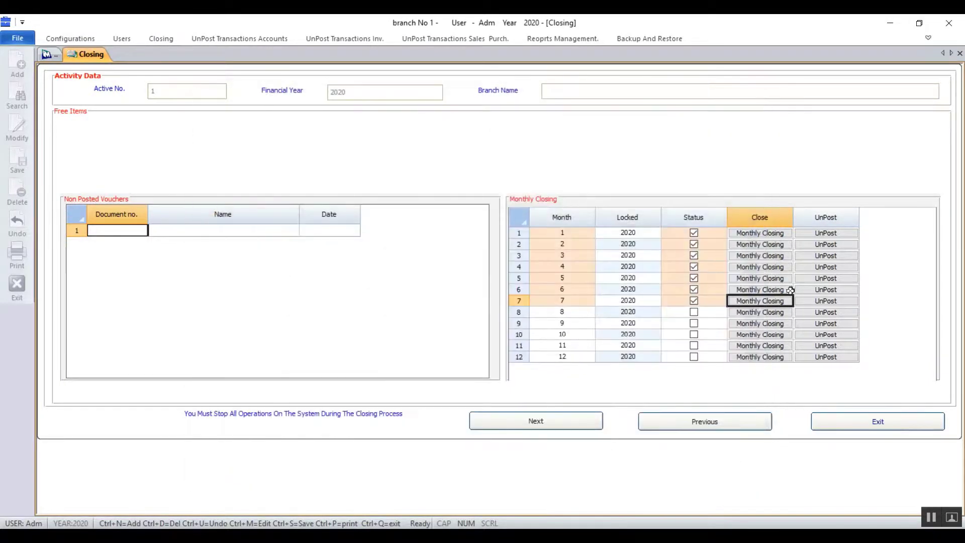
# Tick the Status of month 8 and run its monthly closing for all accounts
pyautogui.click(693, 313)
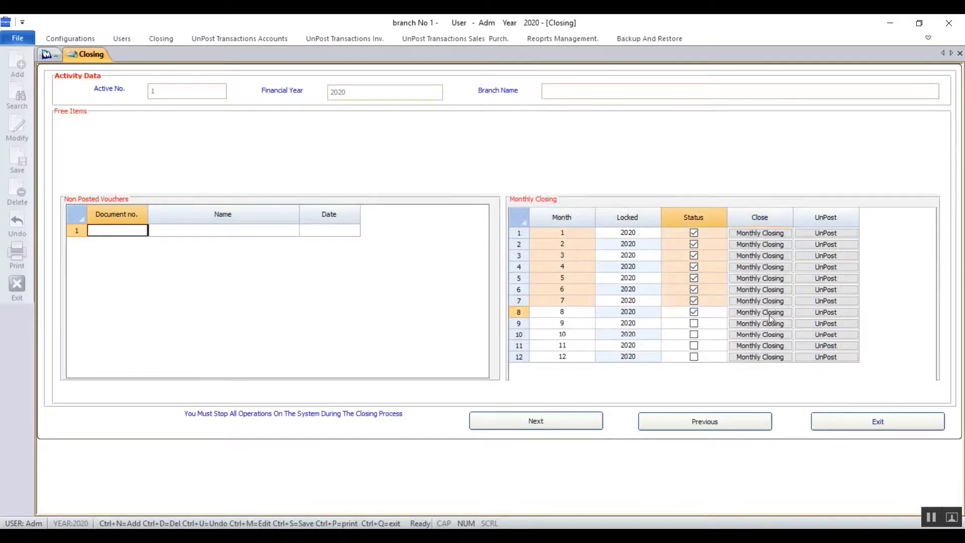
pyautogui.click(768, 312)
pyautogui.click(721, 472)
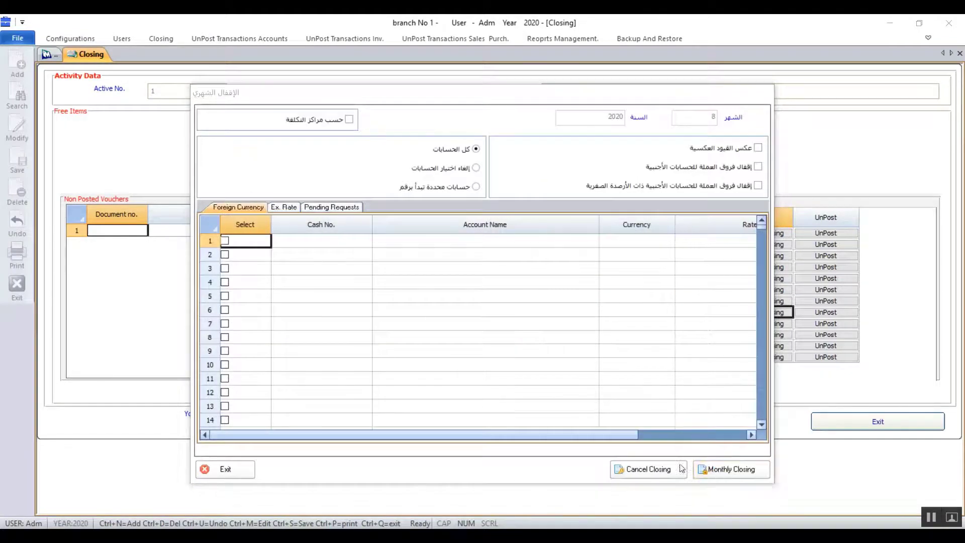
pyautogui.press('Return')
pyautogui.click(235, 474)
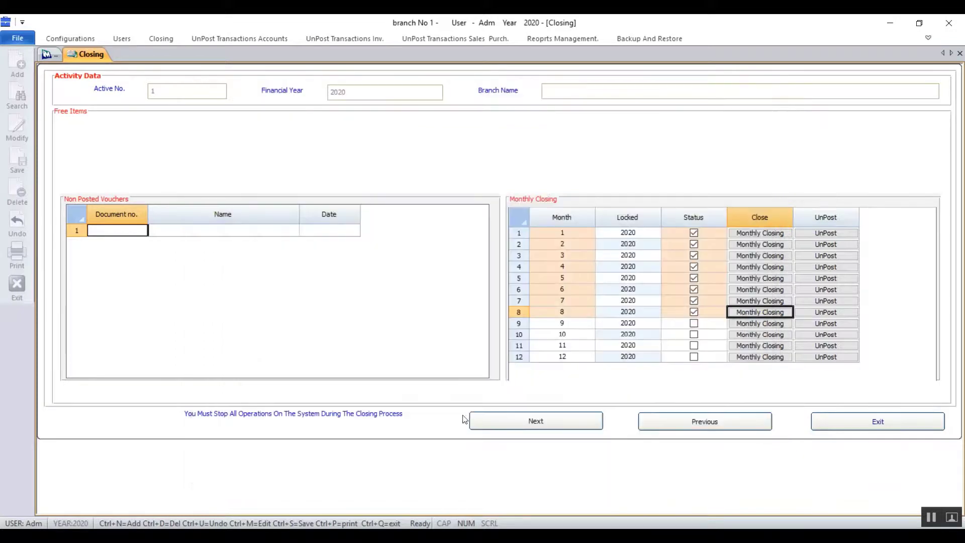
# Tick the Status of month 9 and run its monthly closing for all accounts
pyautogui.click(694, 323)
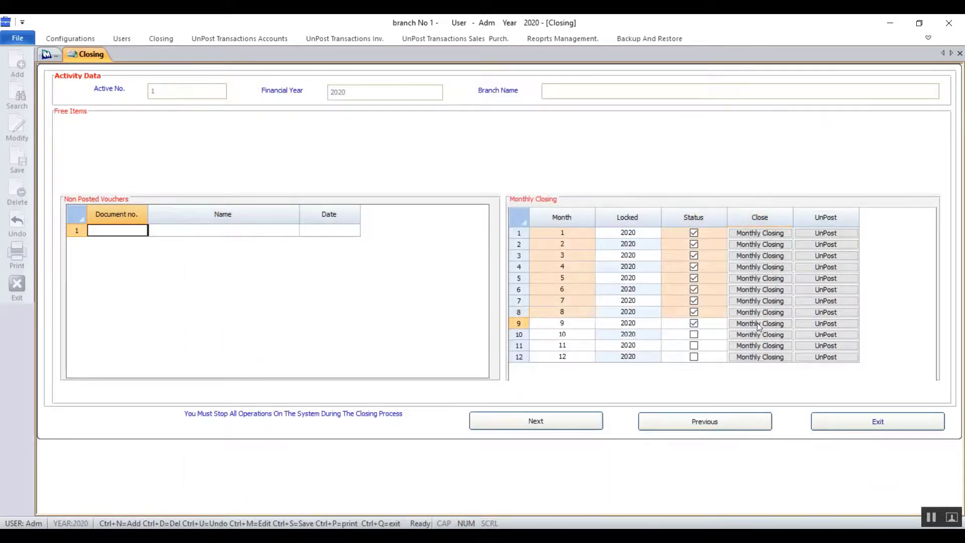
pyautogui.click(757, 323)
pyautogui.click(728, 470)
pyautogui.press('Return')
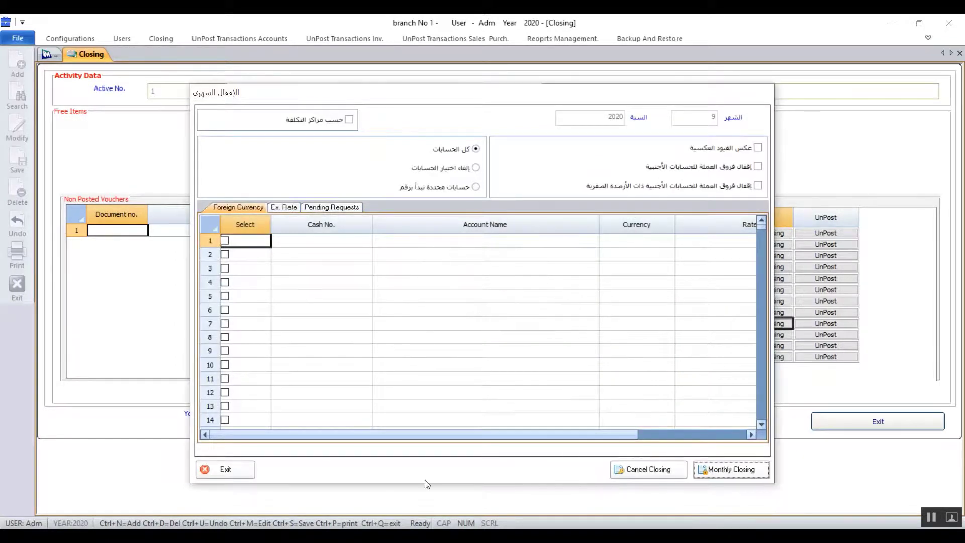
pyautogui.click(225, 469)
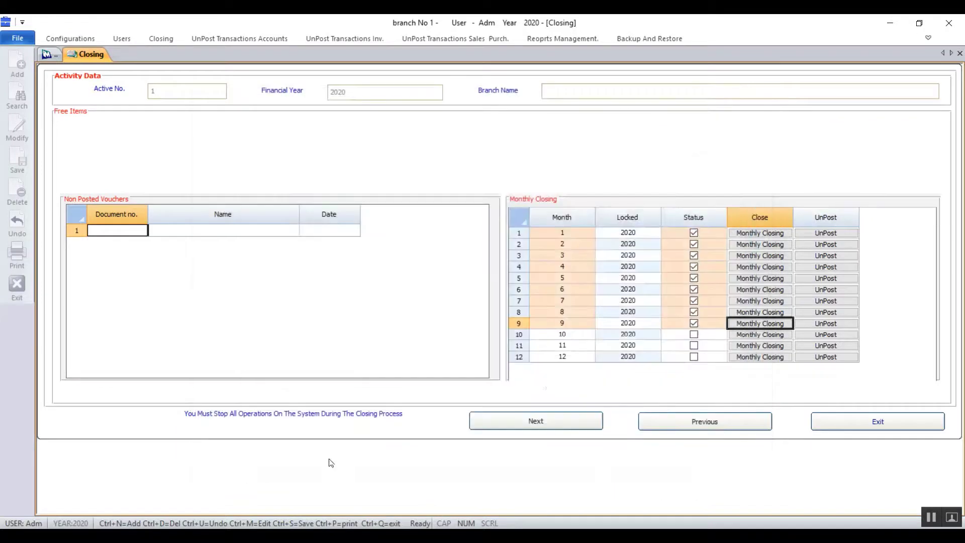
# Tick the Status of month 10 and run its monthly closing for all accounts
pyautogui.click(693, 334)
pyautogui.click(760, 334)
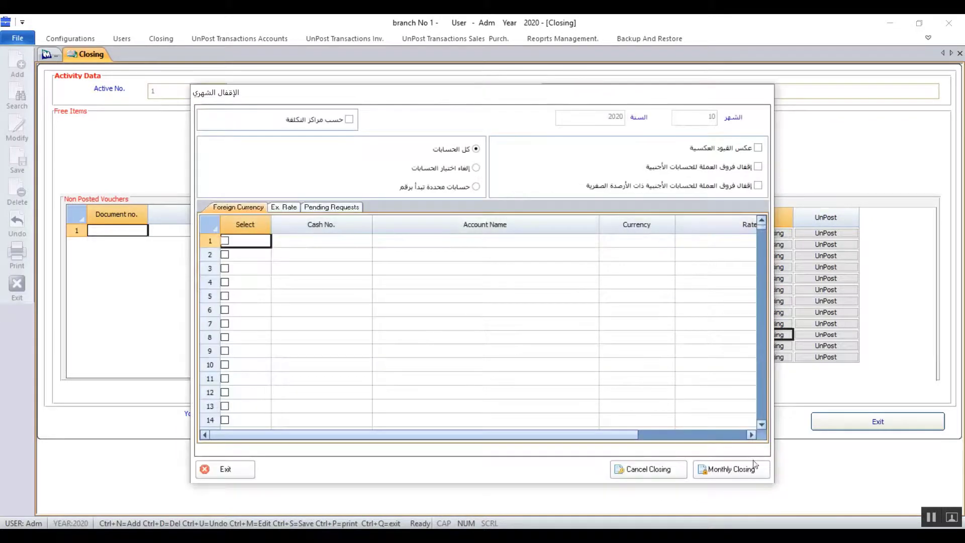
pyautogui.click(703, 469)
pyautogui.press('Return')
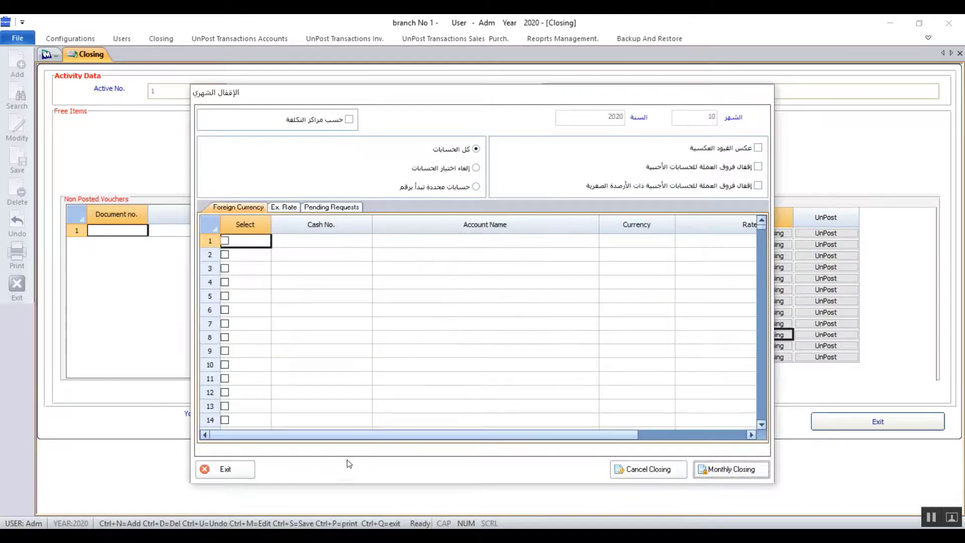
pyautogui.click(225, 469)
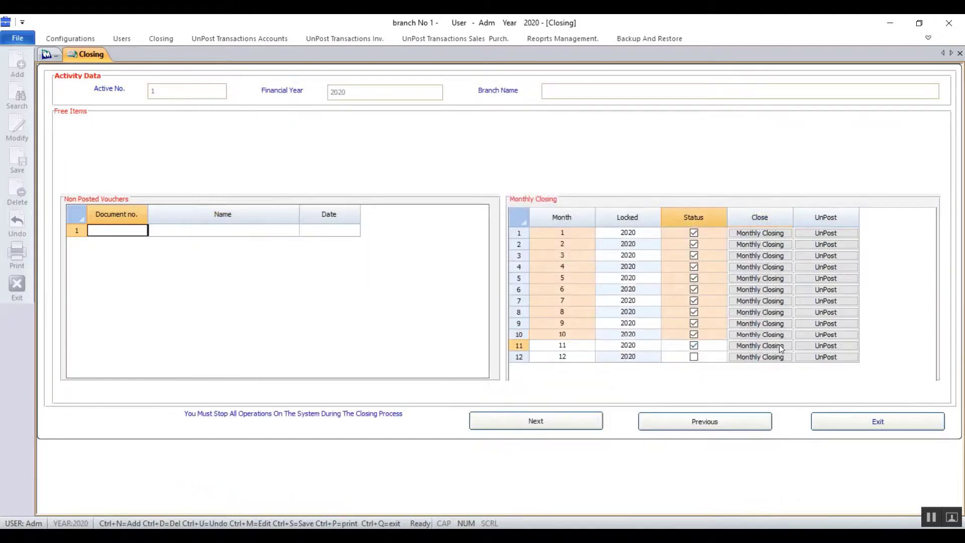
# Run the monthly closing for month 11 with all accounts, and return to the annual closing list
pyautogui.click(759, 346)
pyautogui.click(749, 473)
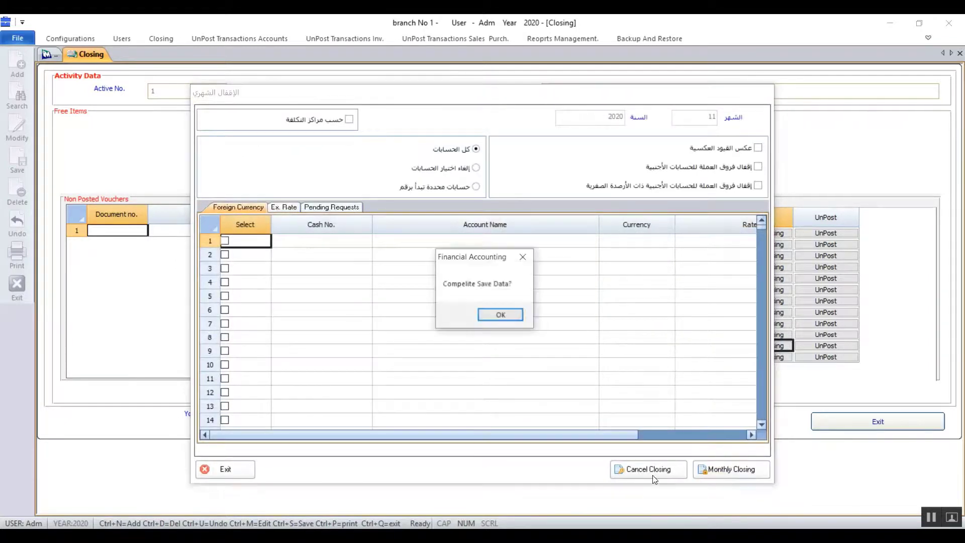
pyautogui.press('Return')
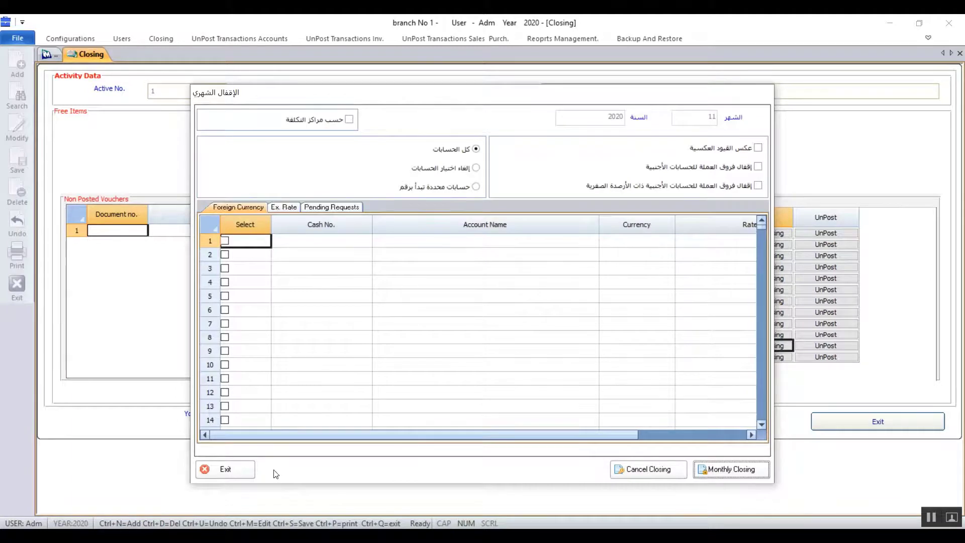
pyautogui.click(225, 469)
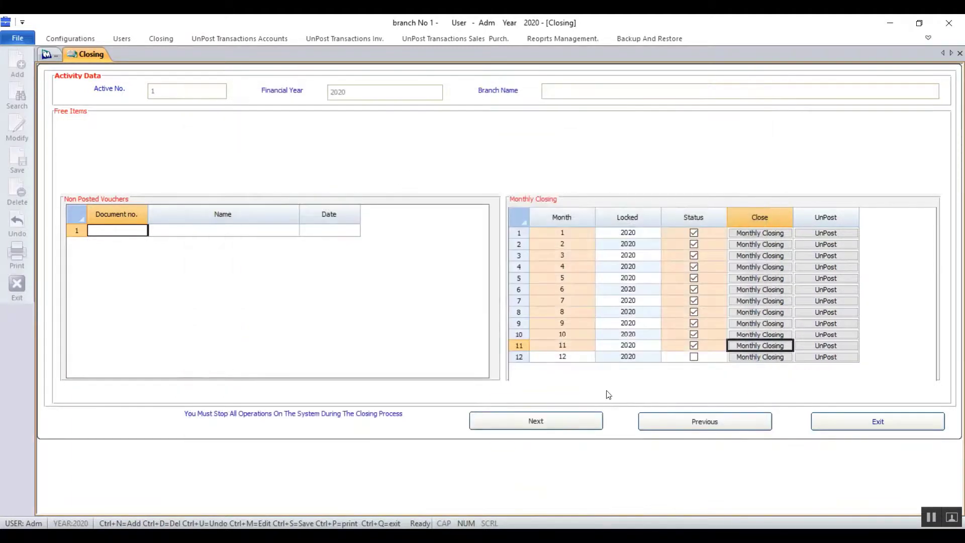
# Tick the Status of month 12 and run its monthly closing for all accounts
pyautogui.click(699, 357)
pyautogui.click(697, 357)
pyautogui.click(748, 357)
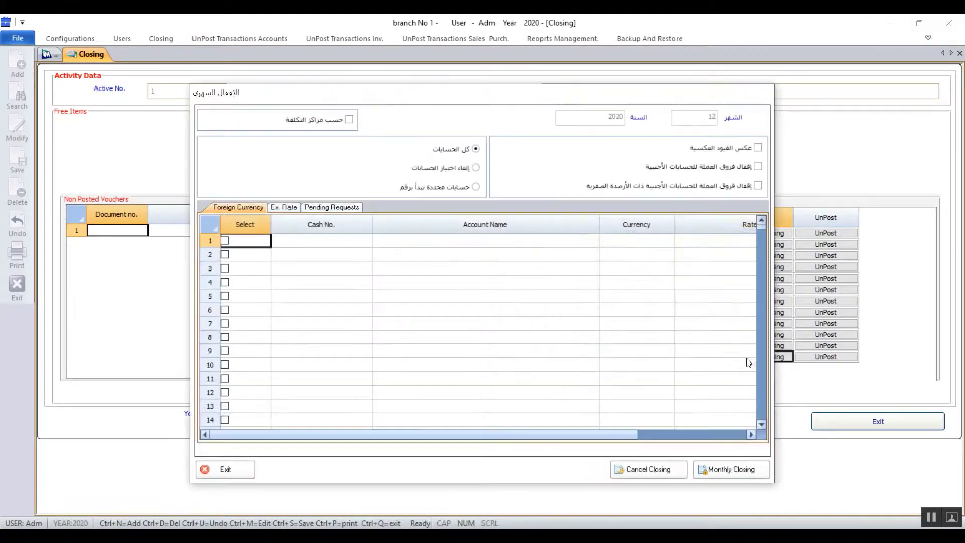
pyautogui.click(747, 469)
pyautogui.click(501, 315)
pyautogui.click(226, 468)
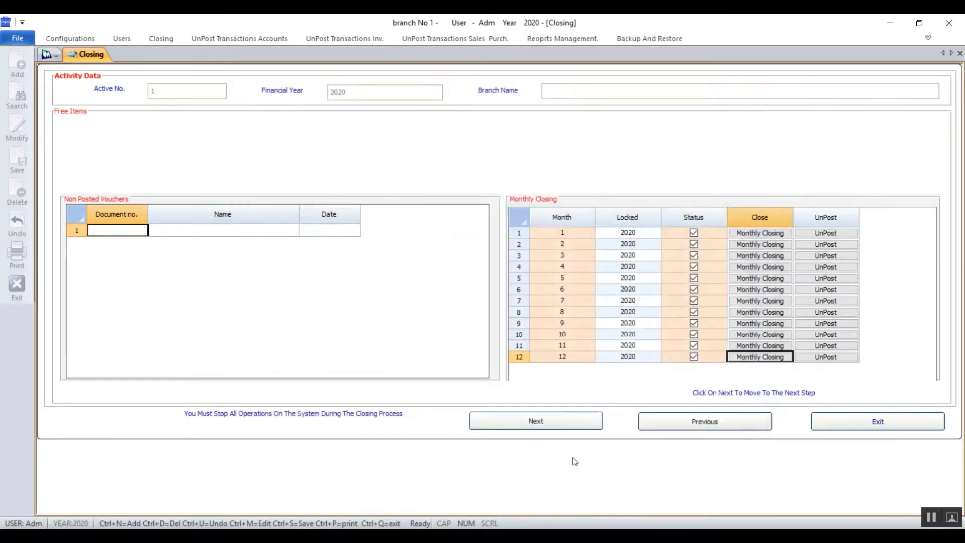
# Advance to New Year Opening, start opening the monthly year 2021 for the branch, and decline the confirmation
pyautogui.click(553, 427)
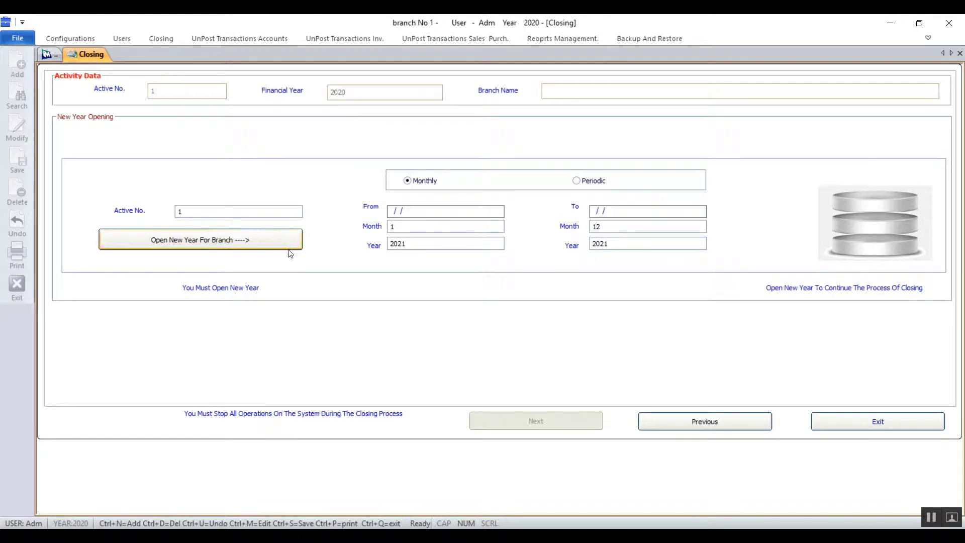
pyautogui.click(276, 238)
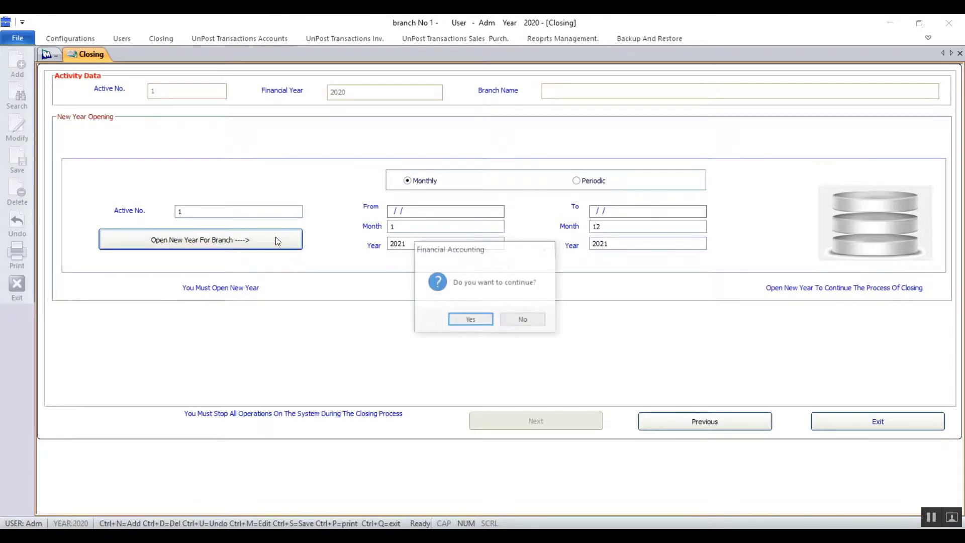
pyautogui.click(538, 323)
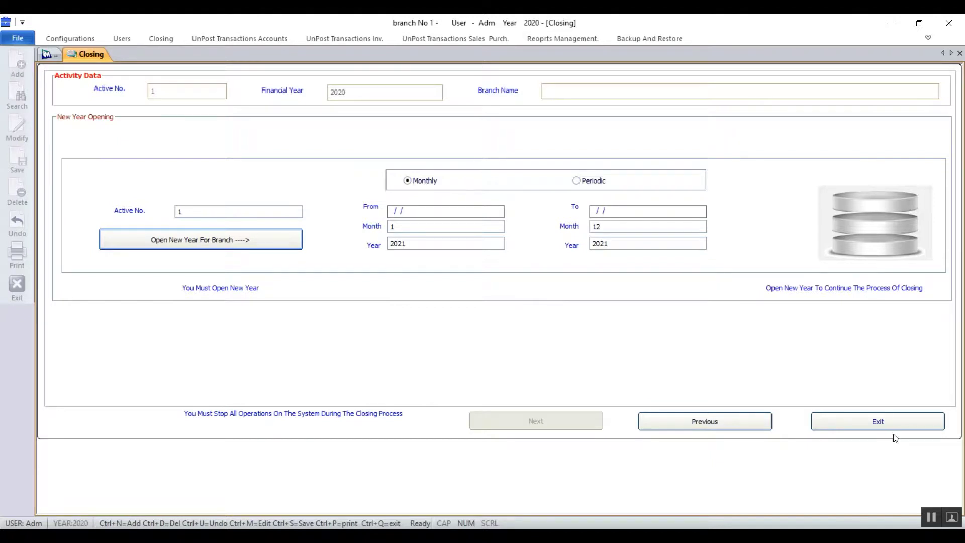
# Exit the annual closing form at the New Year Opening stage and confirm quitting
pyautogui.click(884, 422)
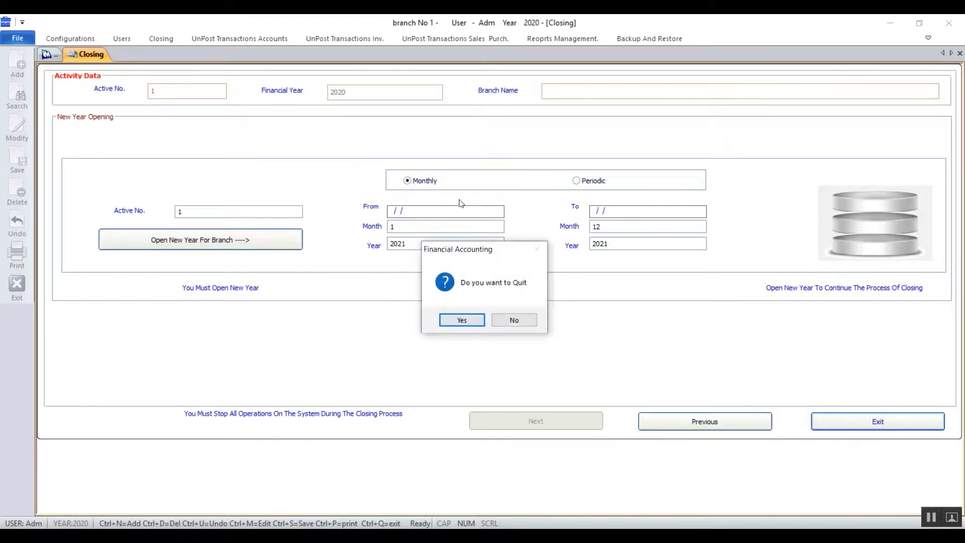
pyautogui.click(455, 322)
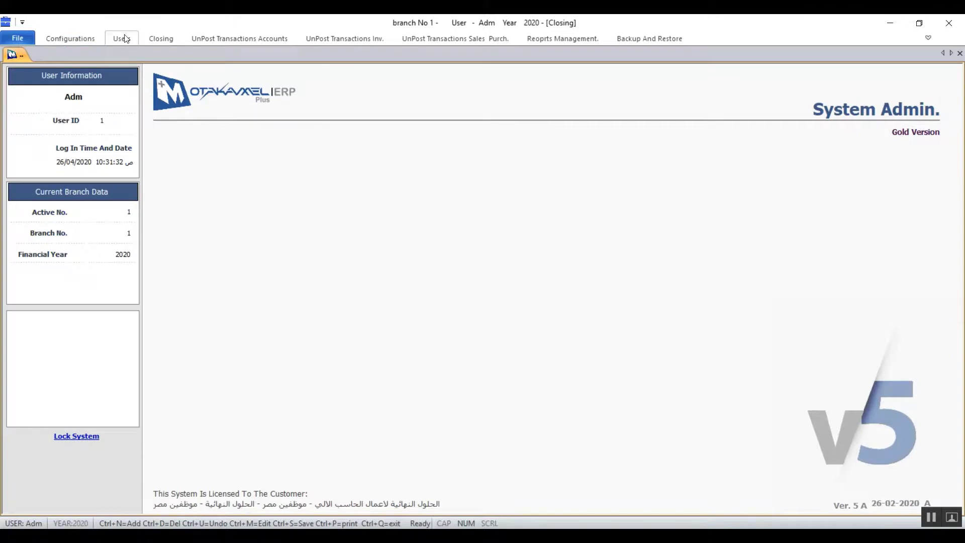
# Open UnClose Year to examine the options for cancelling the annual closing, and exit without cancelling any closing
pyautogui.click(160, 38)
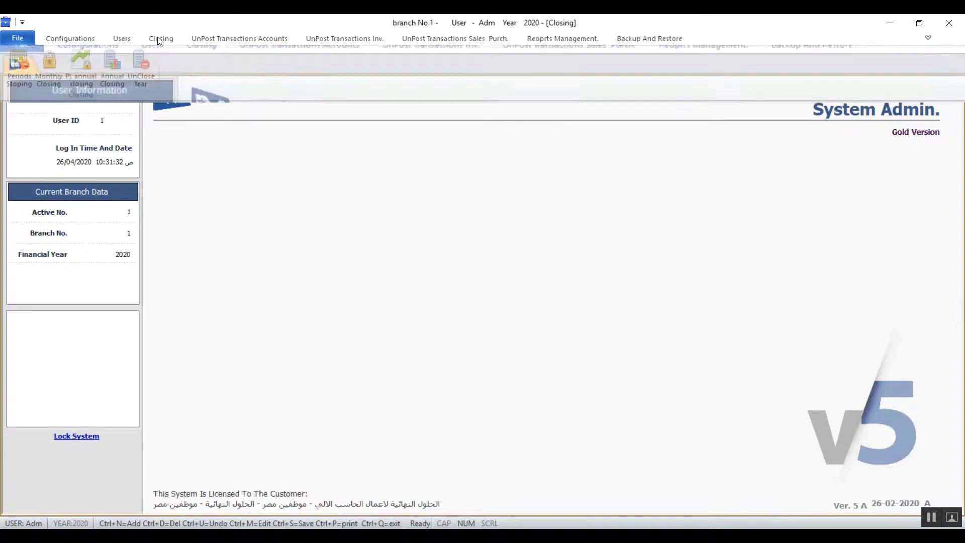
pyautogui.click(153, 67)
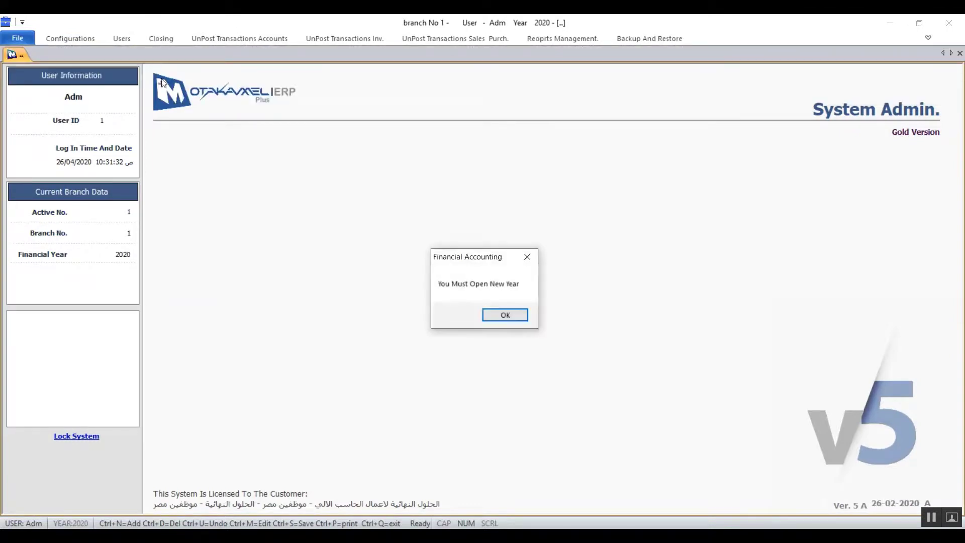
pyautogui.click(505, 315)
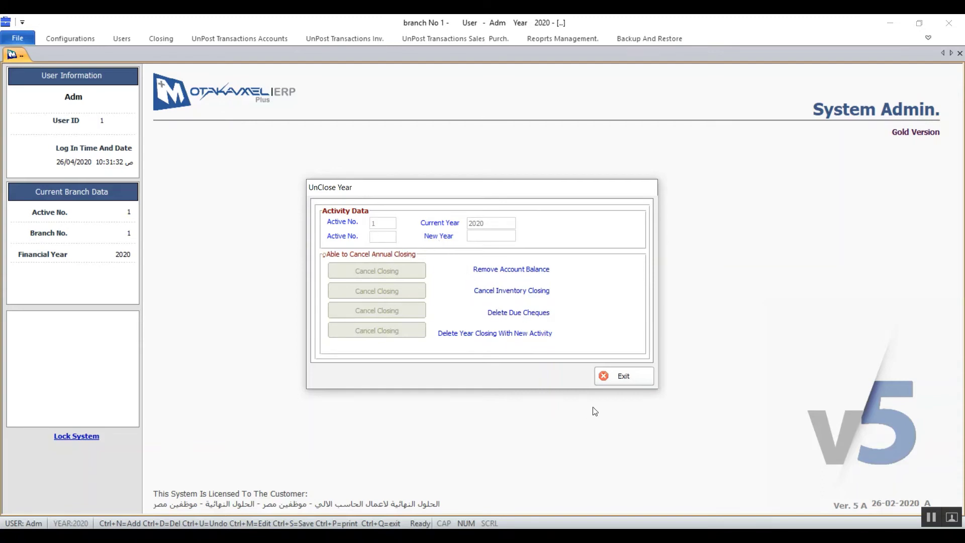
pyautogui.click(613, 377)
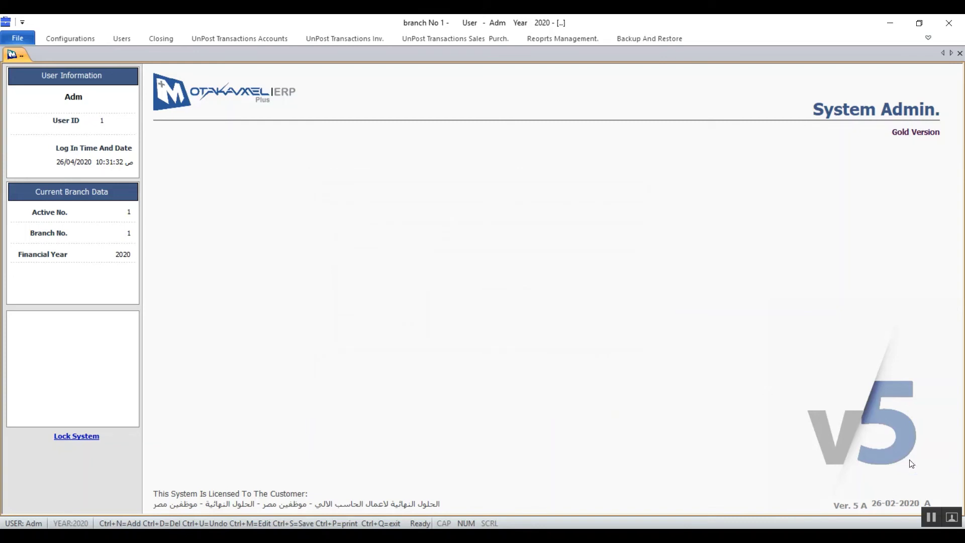
pyautogui.click(933, 512)
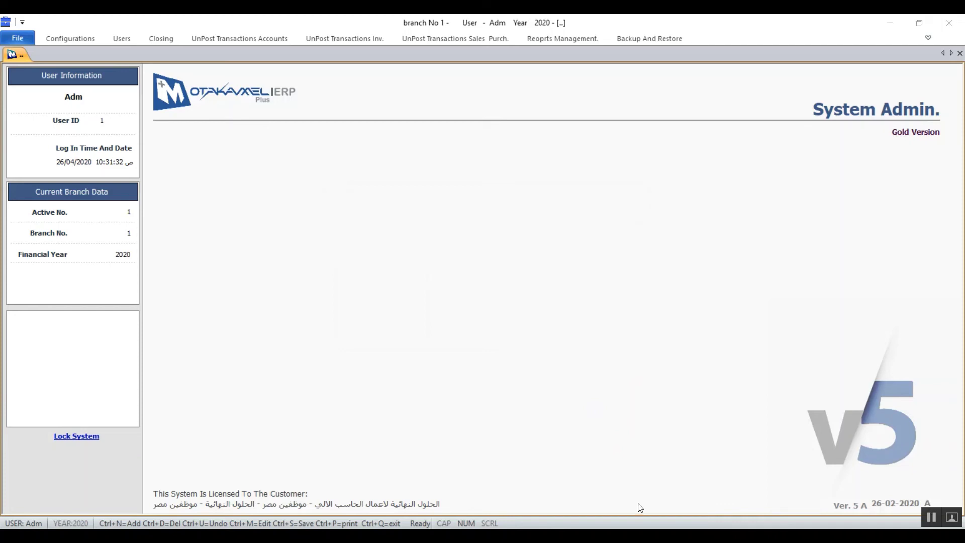